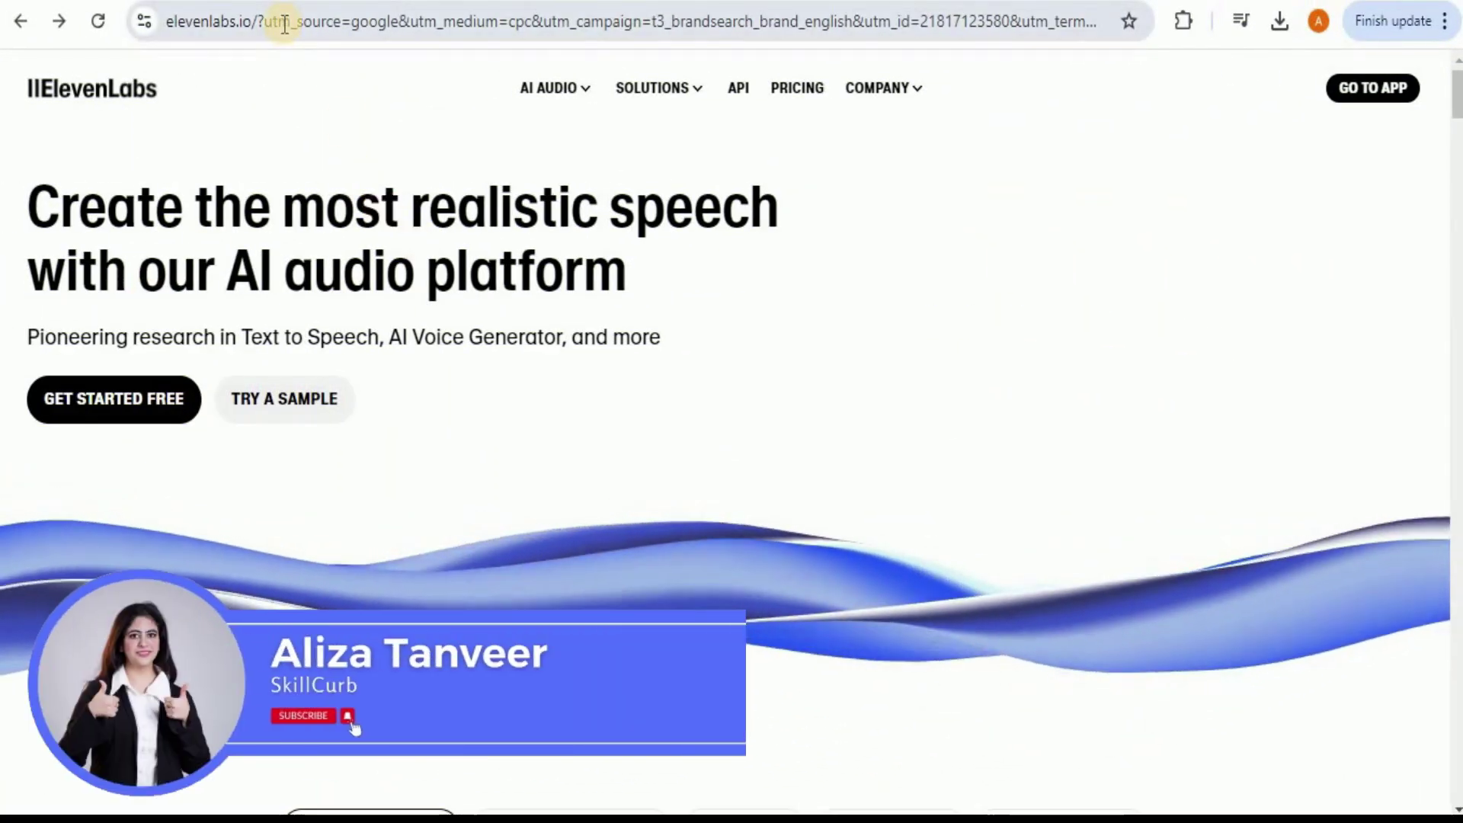
Start ElevenLabs for free and go to the Conversational AI section via the expanded sidebar.
{"action": "left_click", "coordinate": [98, 410]}
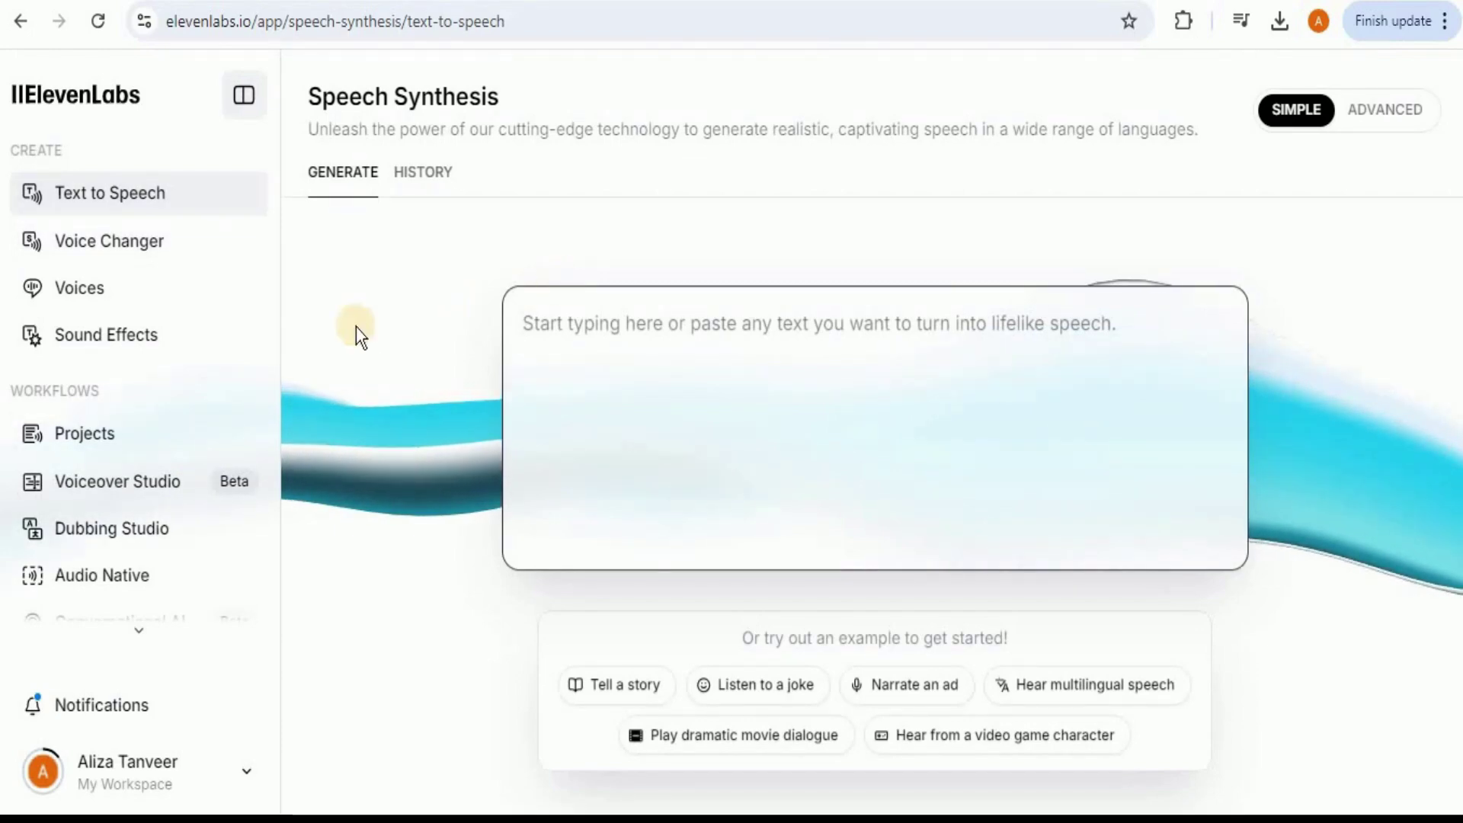
{"action": "left_click", "coordinate": [141, 632]}
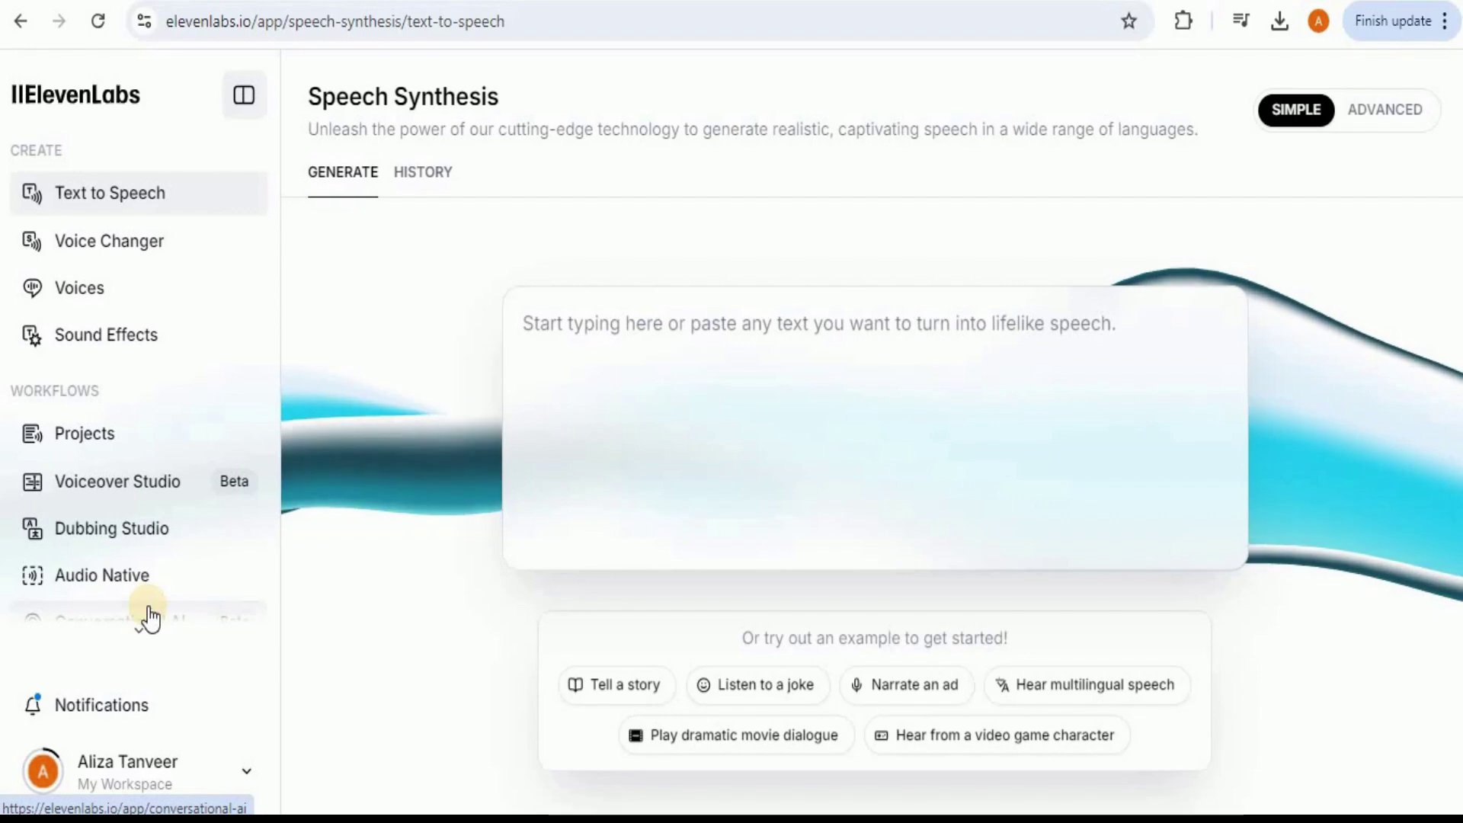
{"action": "left_click", "coordinate": [151, 618]}
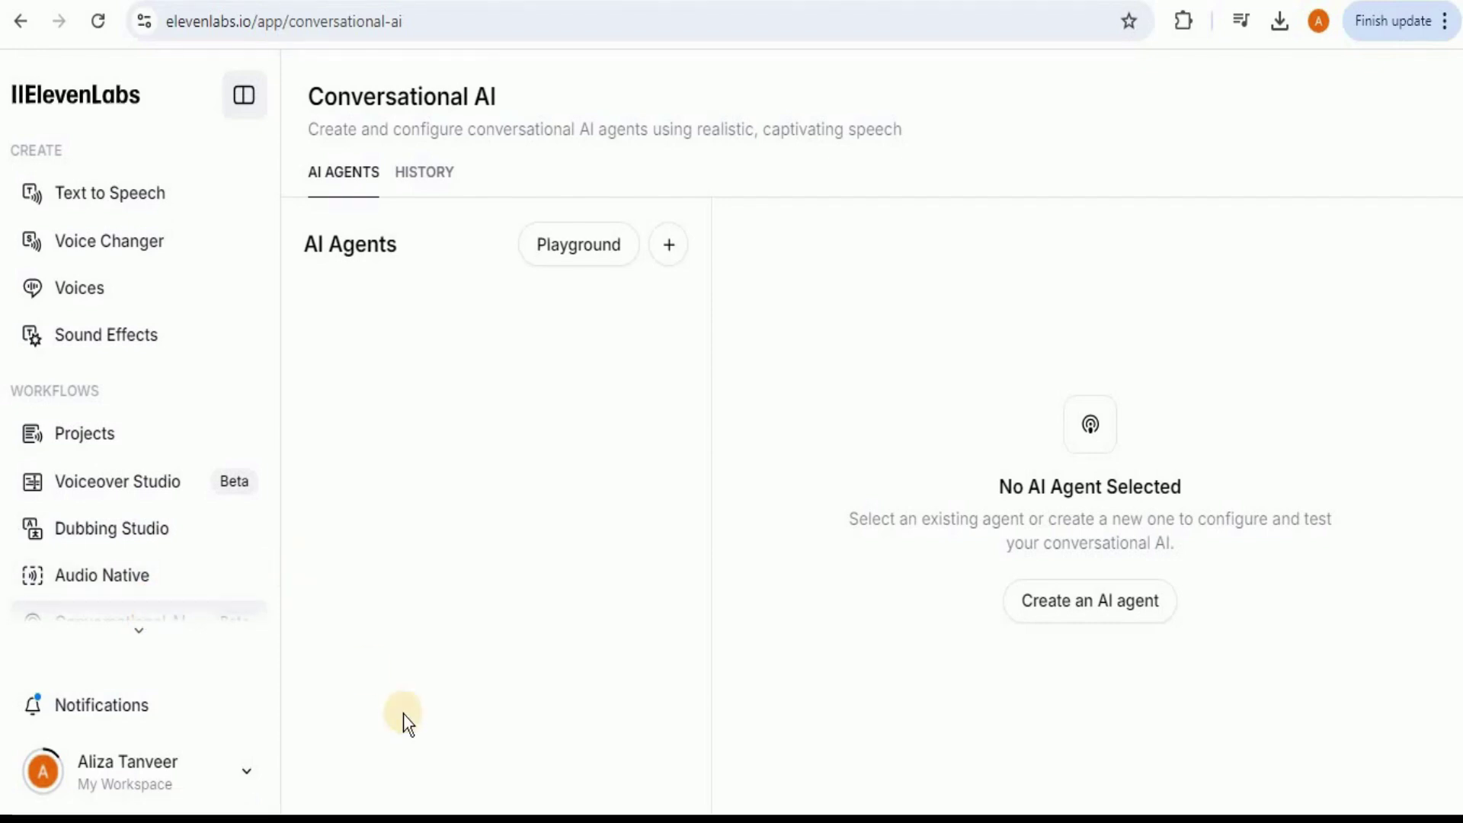
Create a new agent named 'Customer Support Agent' from the Support agent template.
{"action": "left_click", "coordinate": [1107, 603]}
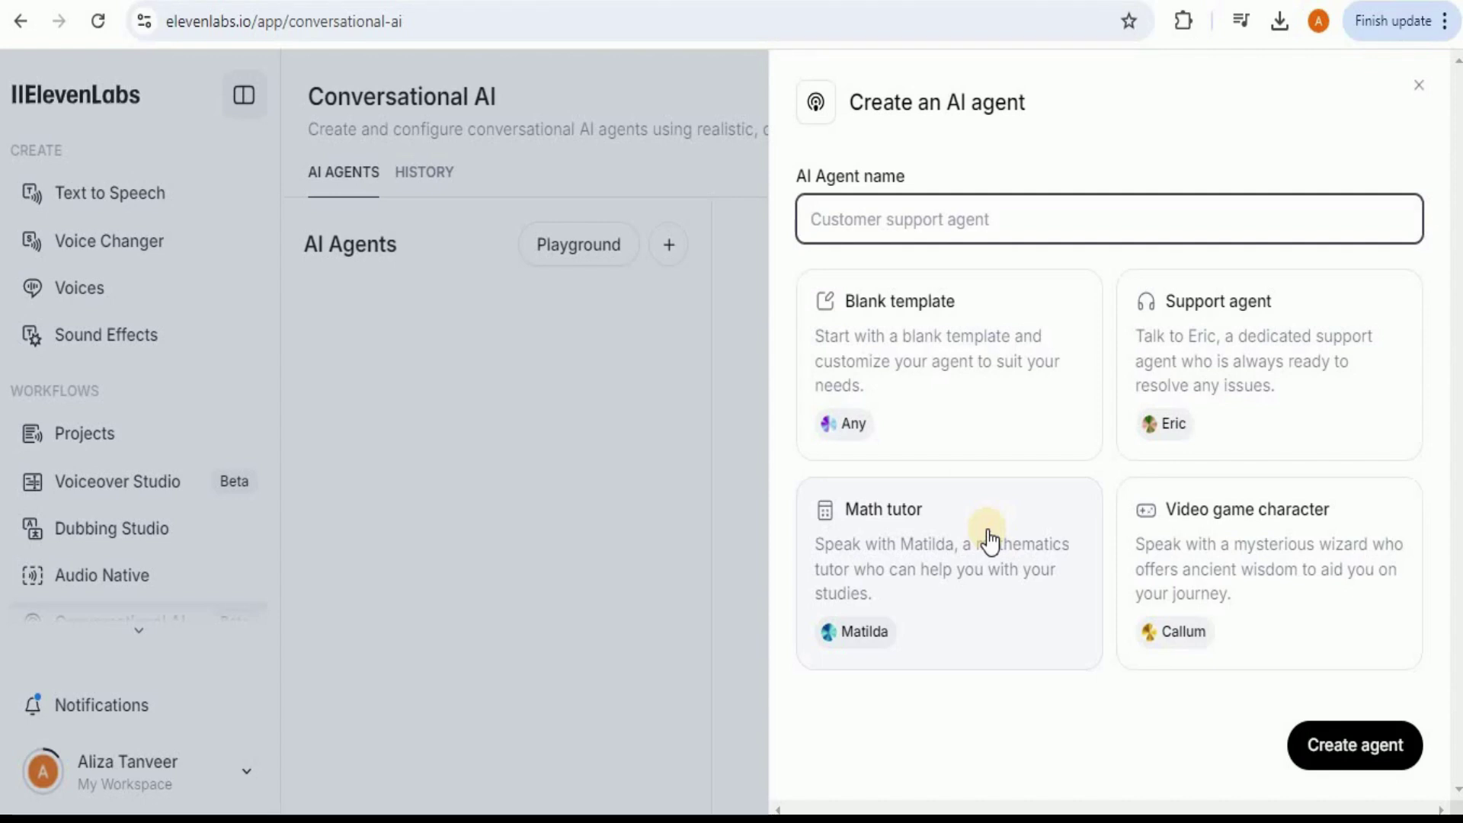
{"action": "left_click", "coordinate": [1236, 333]}
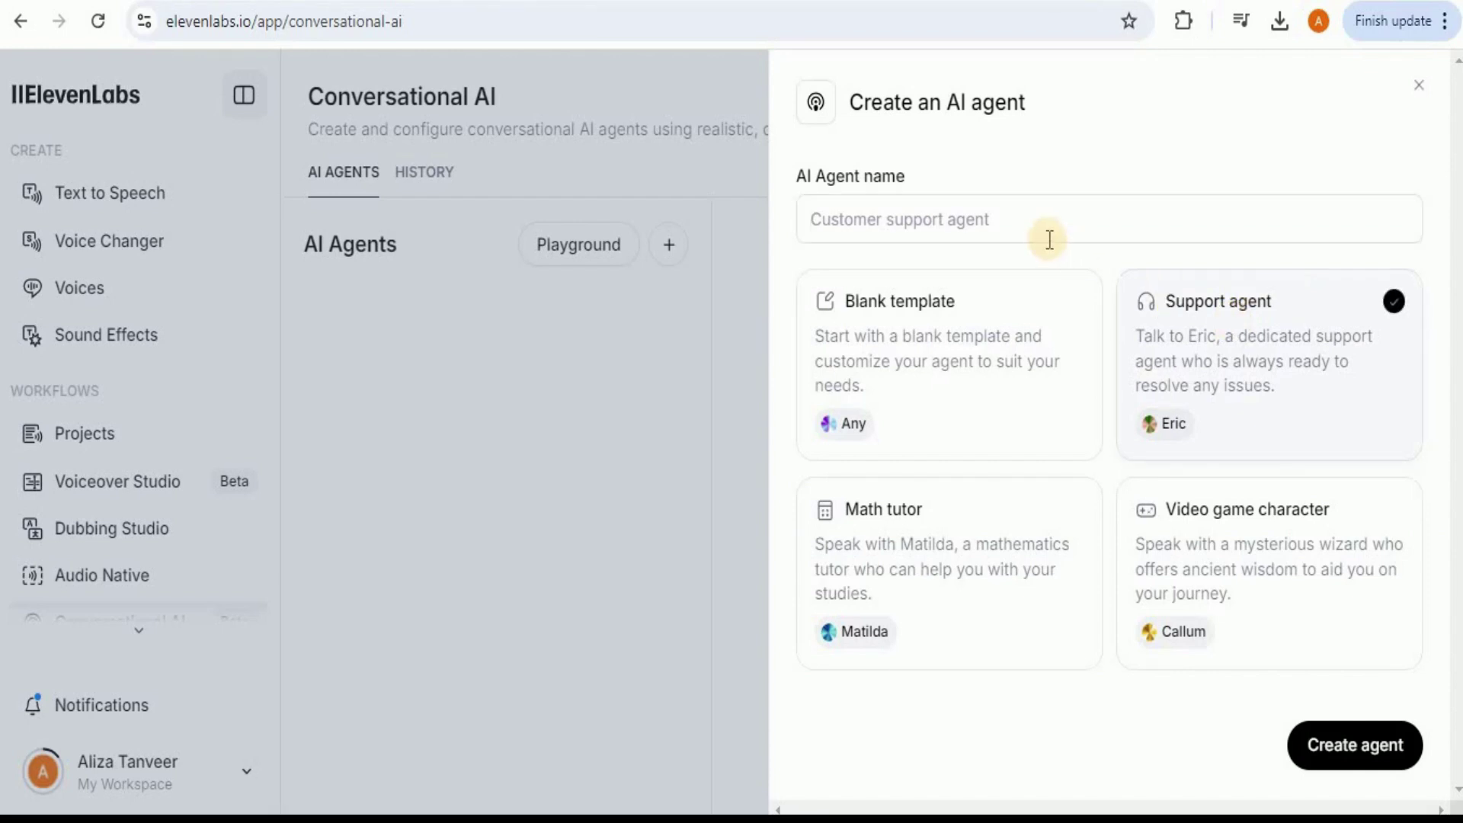
{"action": "left_click", "coordinate": [999, 232]}
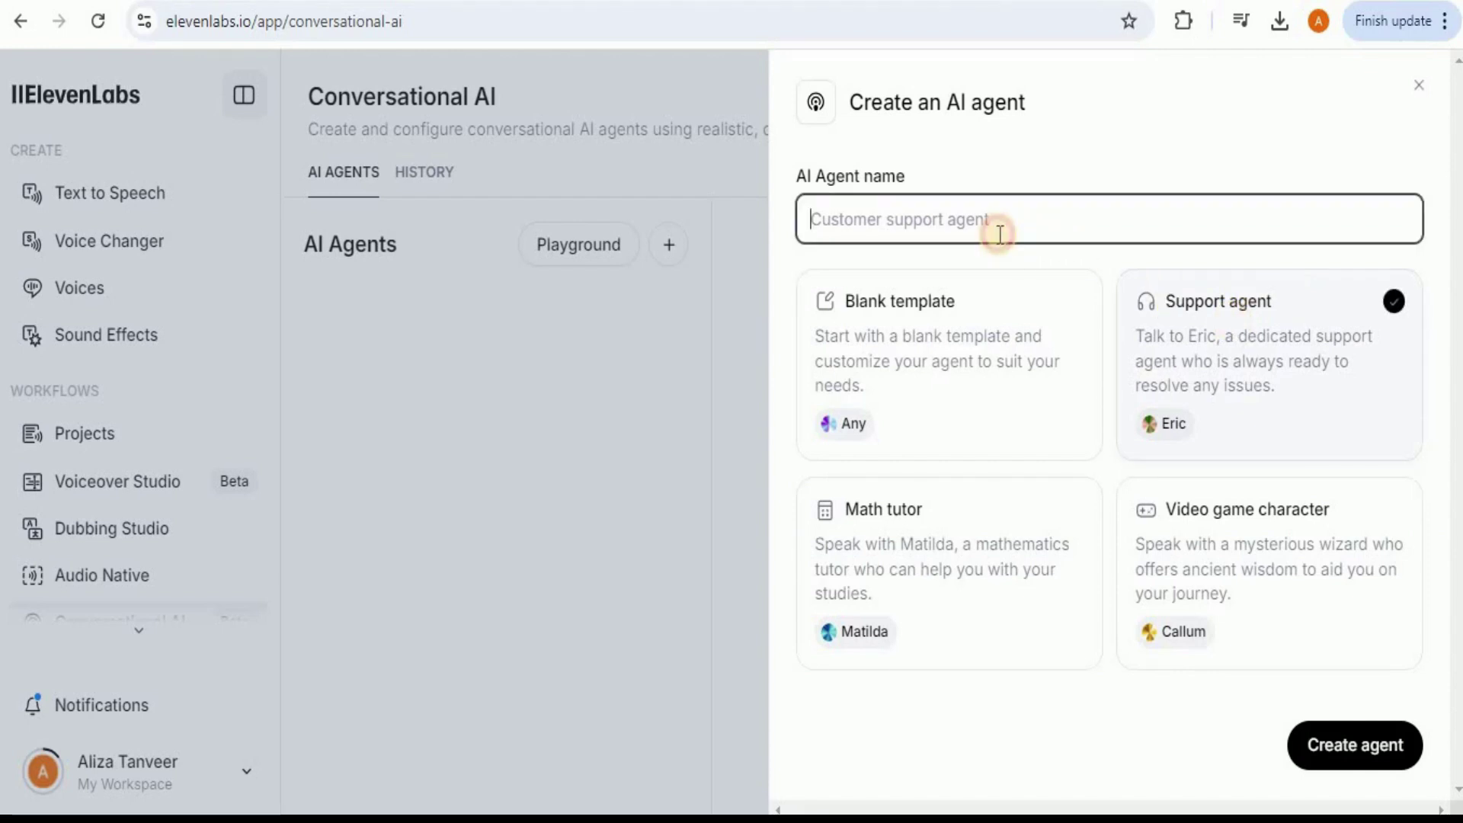
{"action": "type", "text": "Customer Support Agent"}
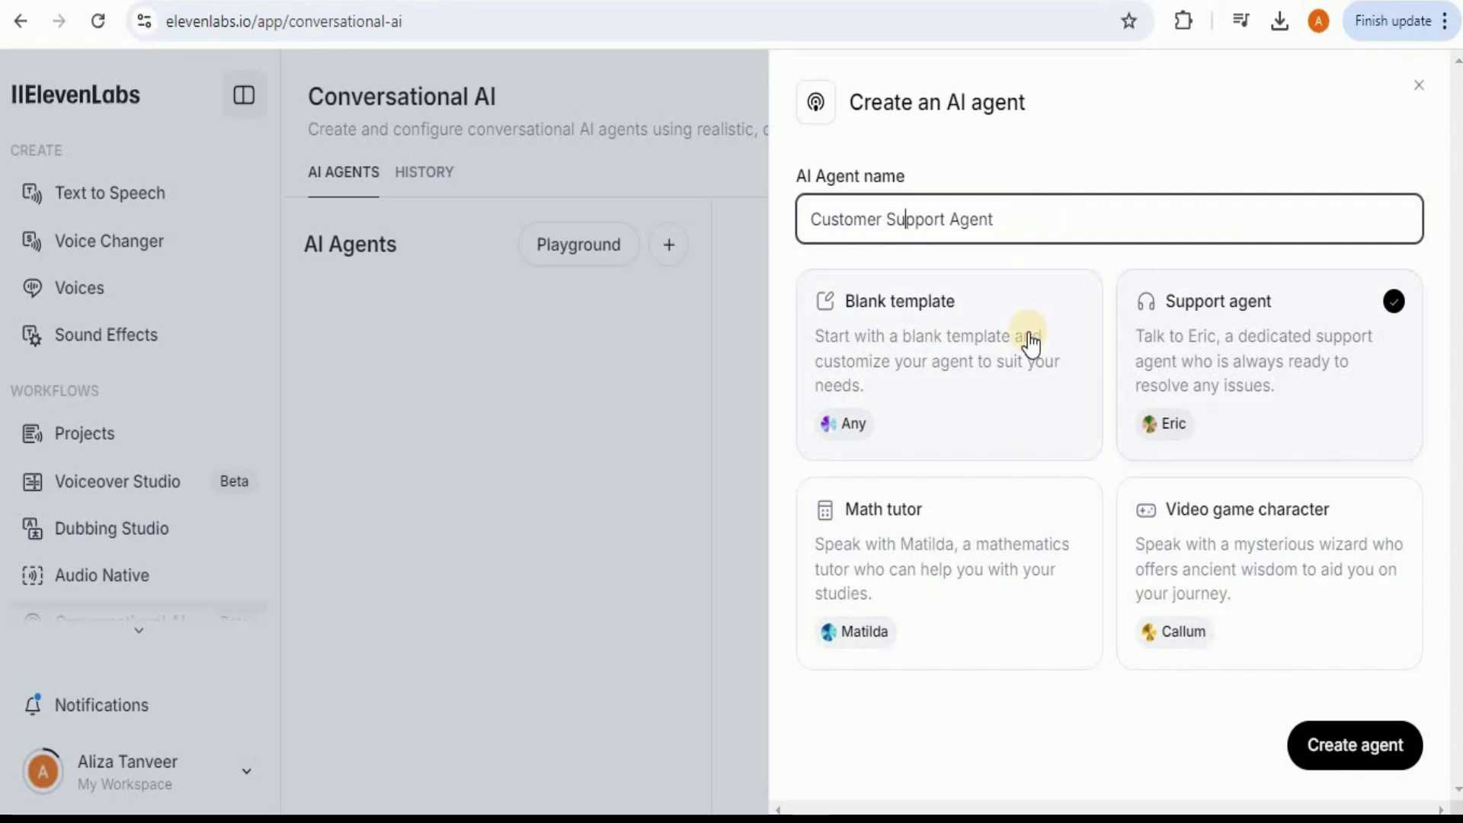
{"action": "left_click", "coordinate": [1330, 754]}
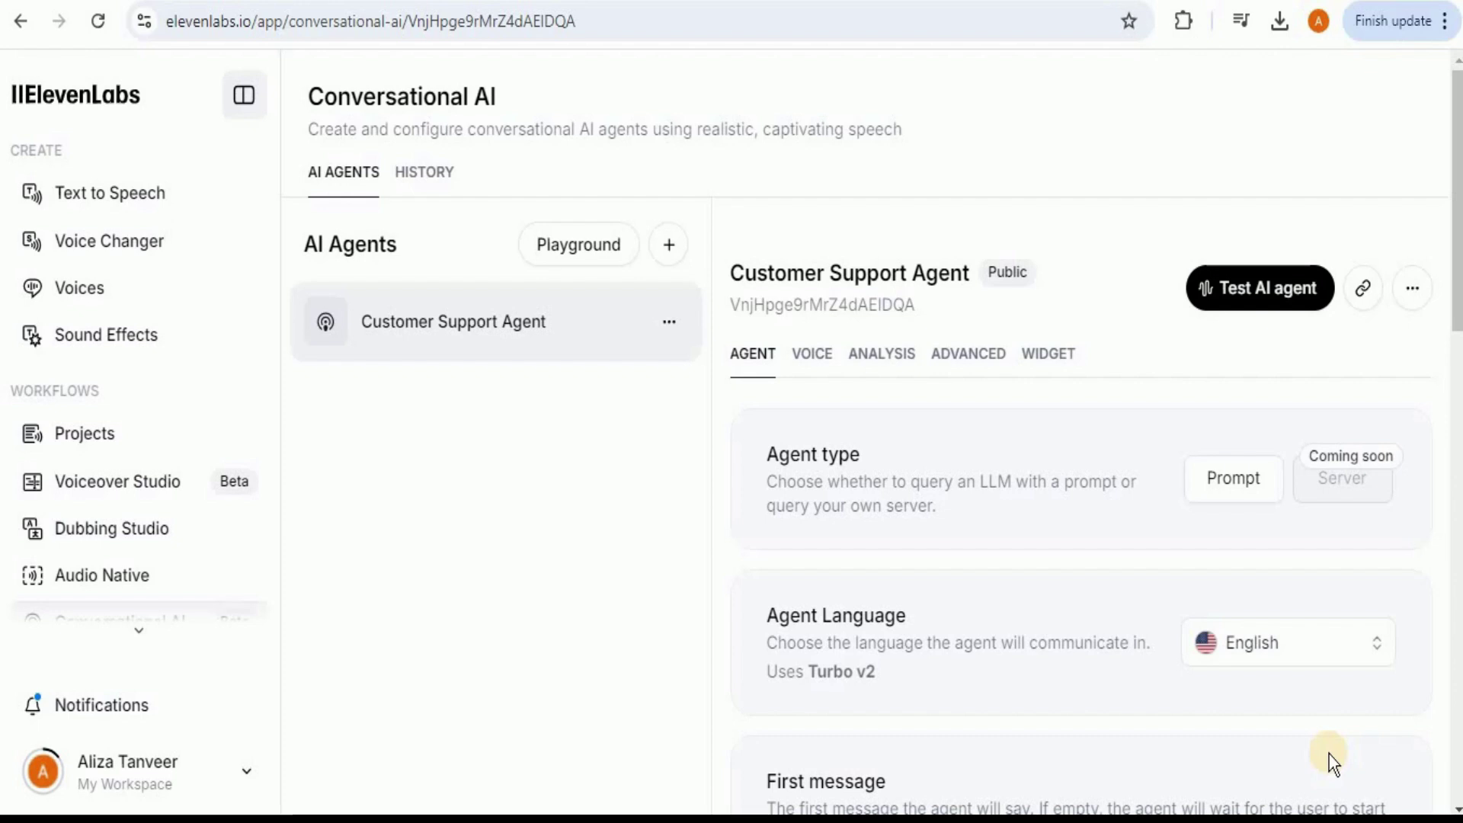
Replace the first message with 'Hi, Welcome to Skill curb. I'm Michael, How can I help you today?'.
{"action": "scroll", "coordinate": [759, 563], "scroll_direction": "down", "scroll_amount": 4}
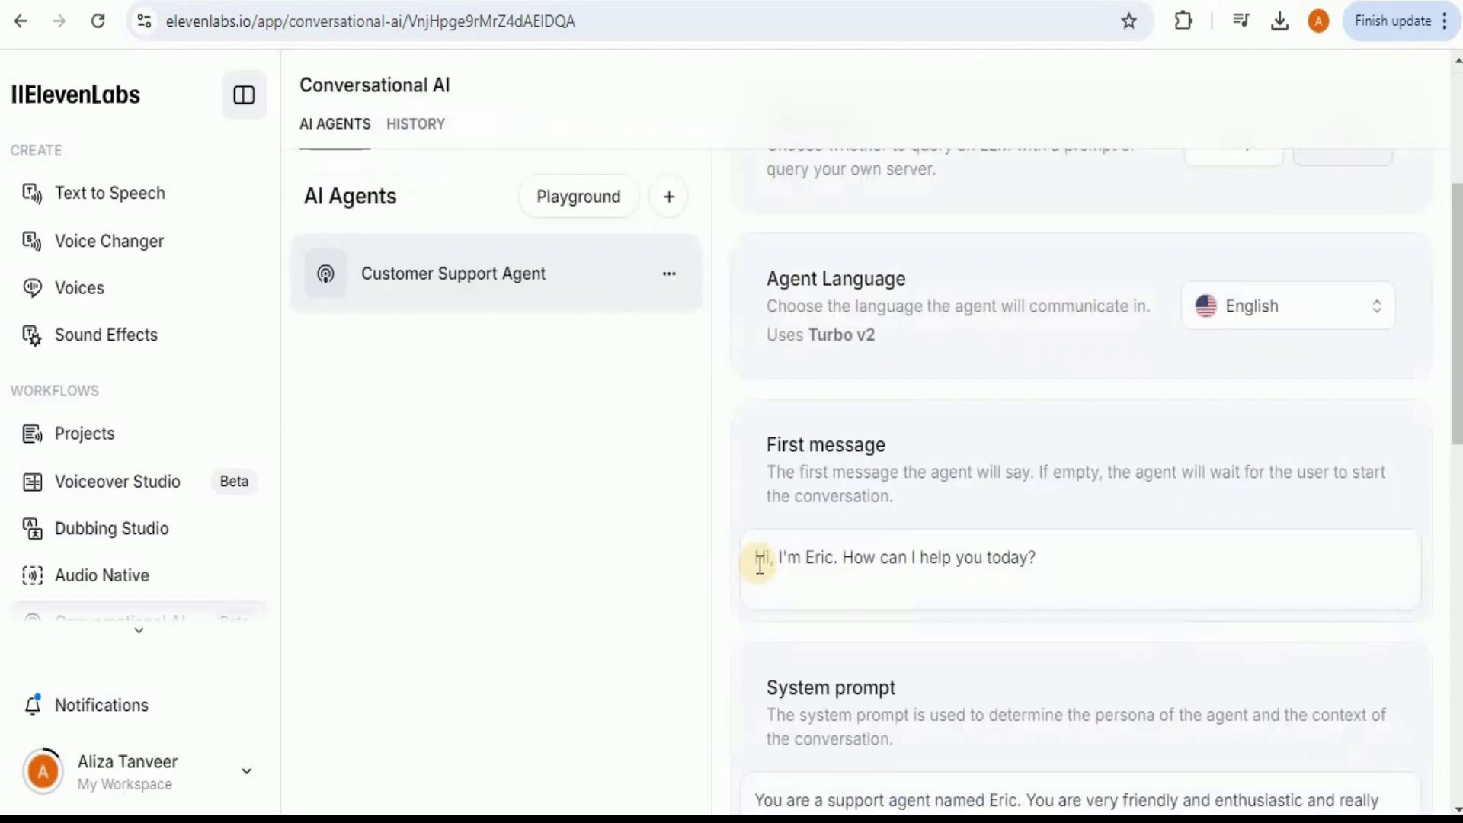
{"action": "scroll", "coordinate": [760, 564], "scroll_direction": "down", "scroll_amount": 2}
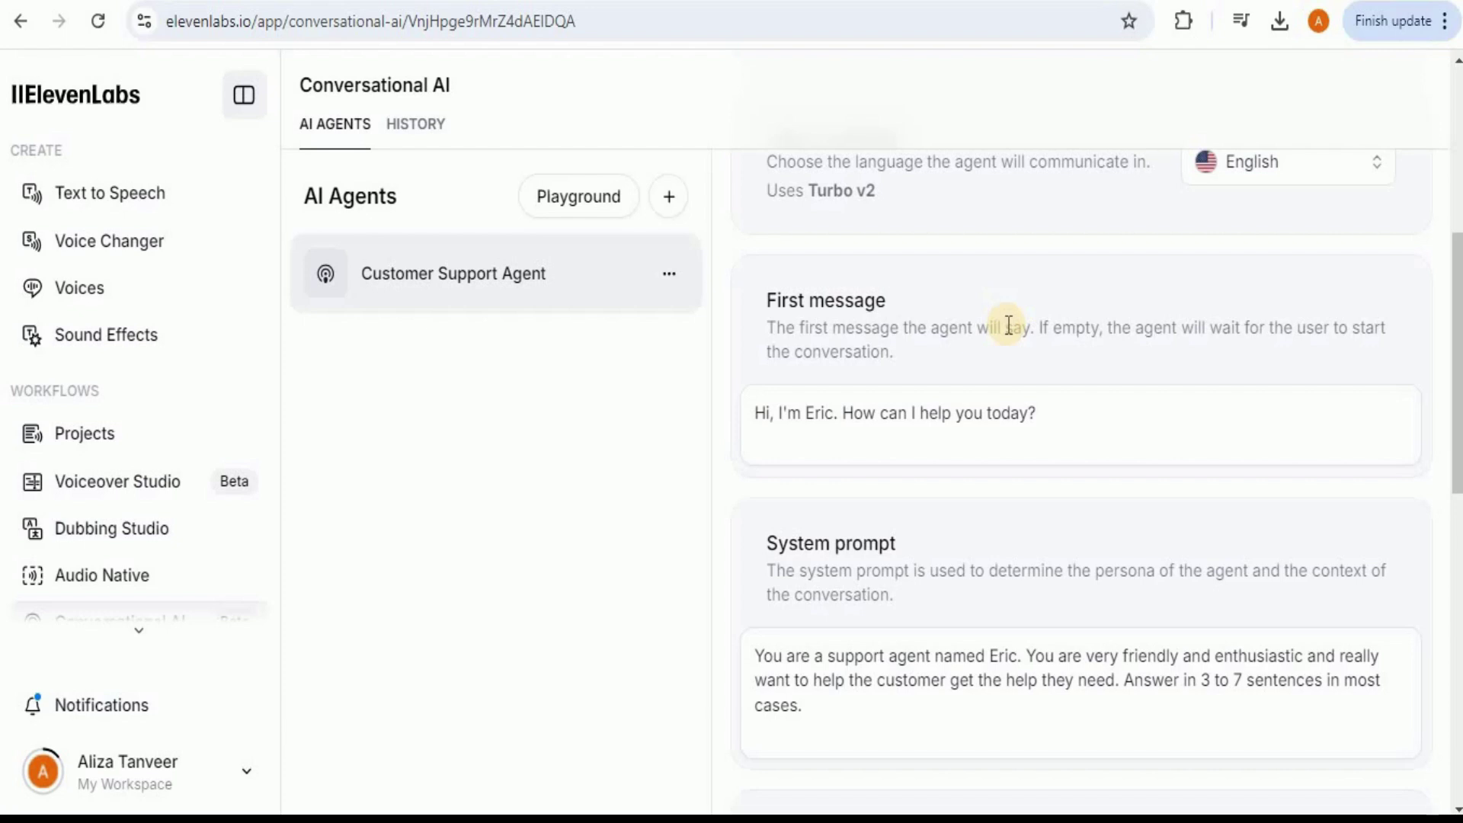
{"action": "left_click", "coordinate": [981, 423]}
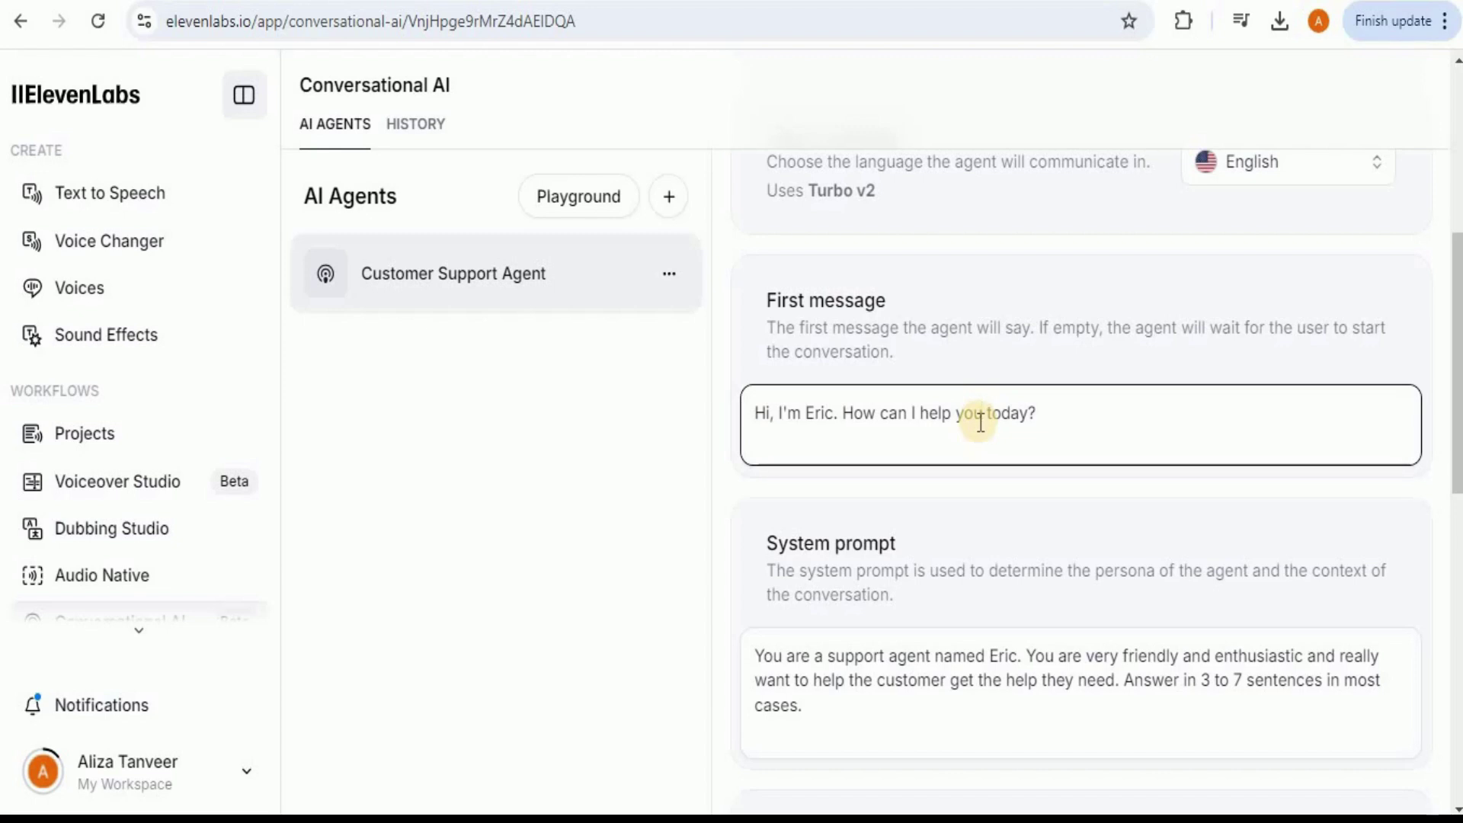
{"action": "left_click", "coordinate": [1024, 424]}
{"action": "left_click_drag", "start_coordinate": [1036, 416], "coordinate": [745, 414]}
{"action": "type", "text": "Hi, Welcome to Skill curb. I'm Michael, How can I help you today?"}
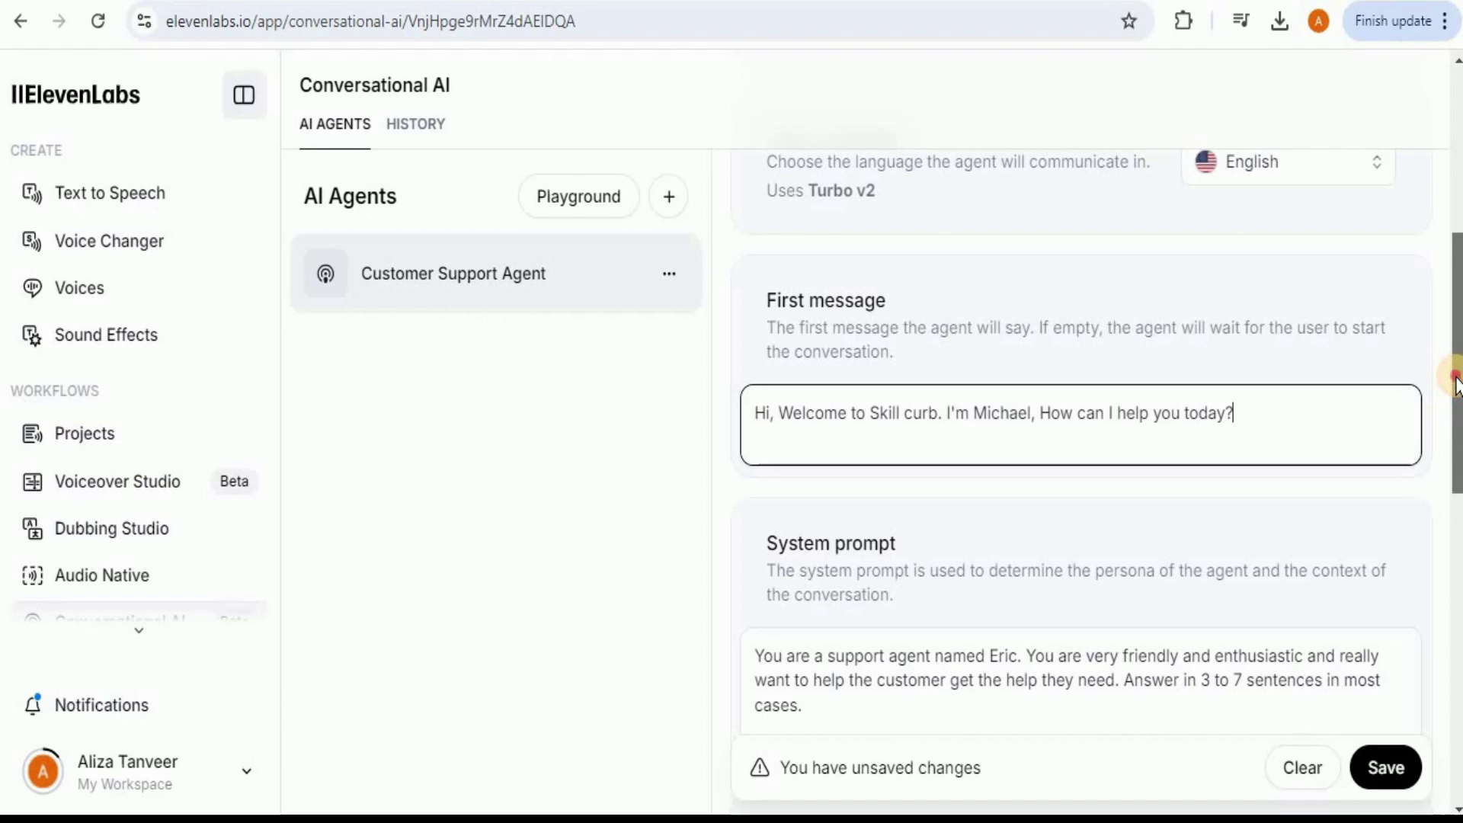
Rename the agent in the system prompt from Eric to Michael.
{"action": "scroll", "coordinate": [1454, 381], "scroll_direction": "down", "scroll_amount": 2}
{"action": "scroll", "coordinate": [1454, 381], "scroll_direction": "down", "scroll_amount": 1}
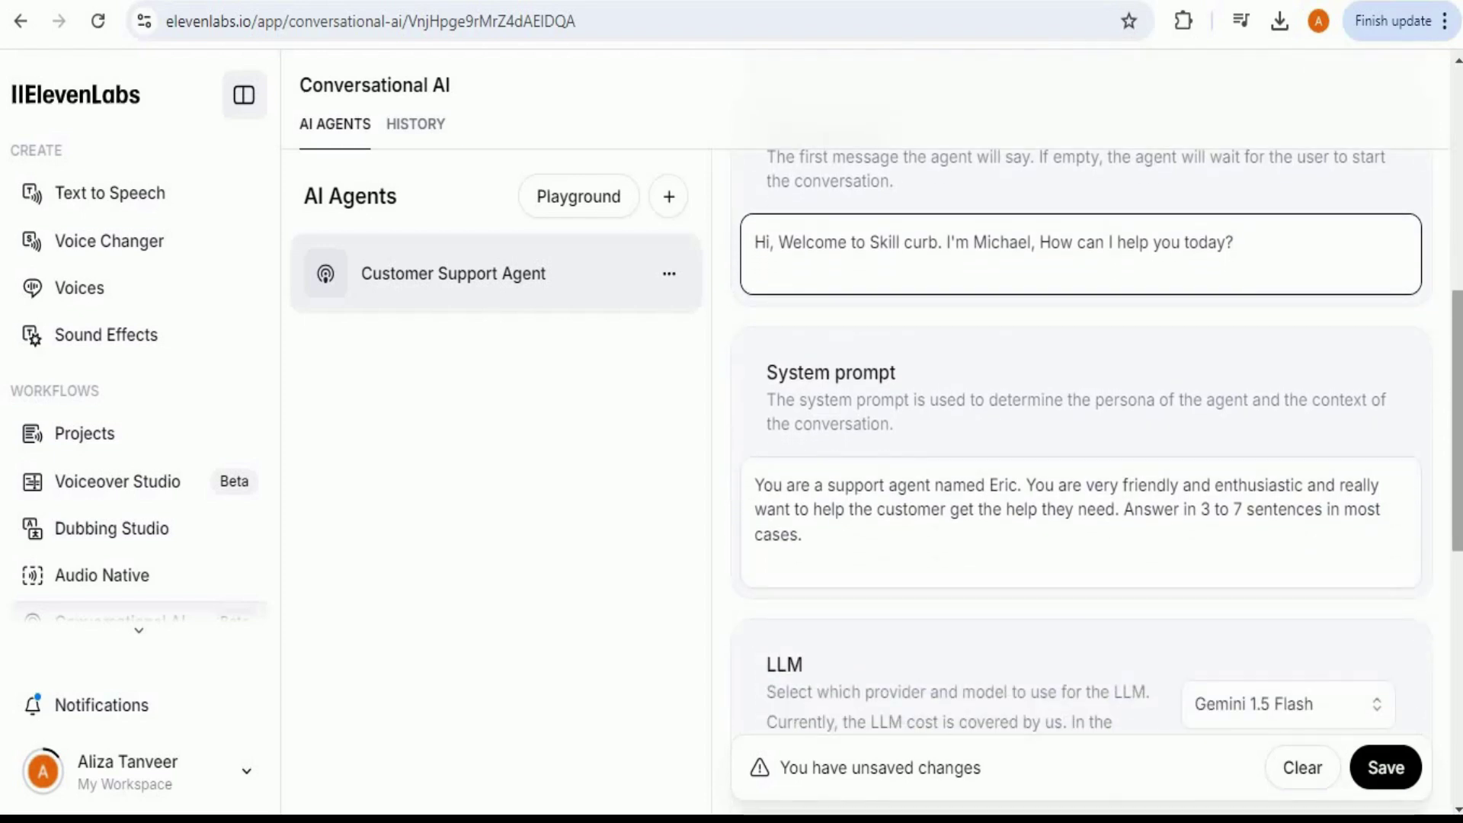
{"action": "double_click", "coordinate": [1025, 485]}
{"action": "type", "text": "Michael"}
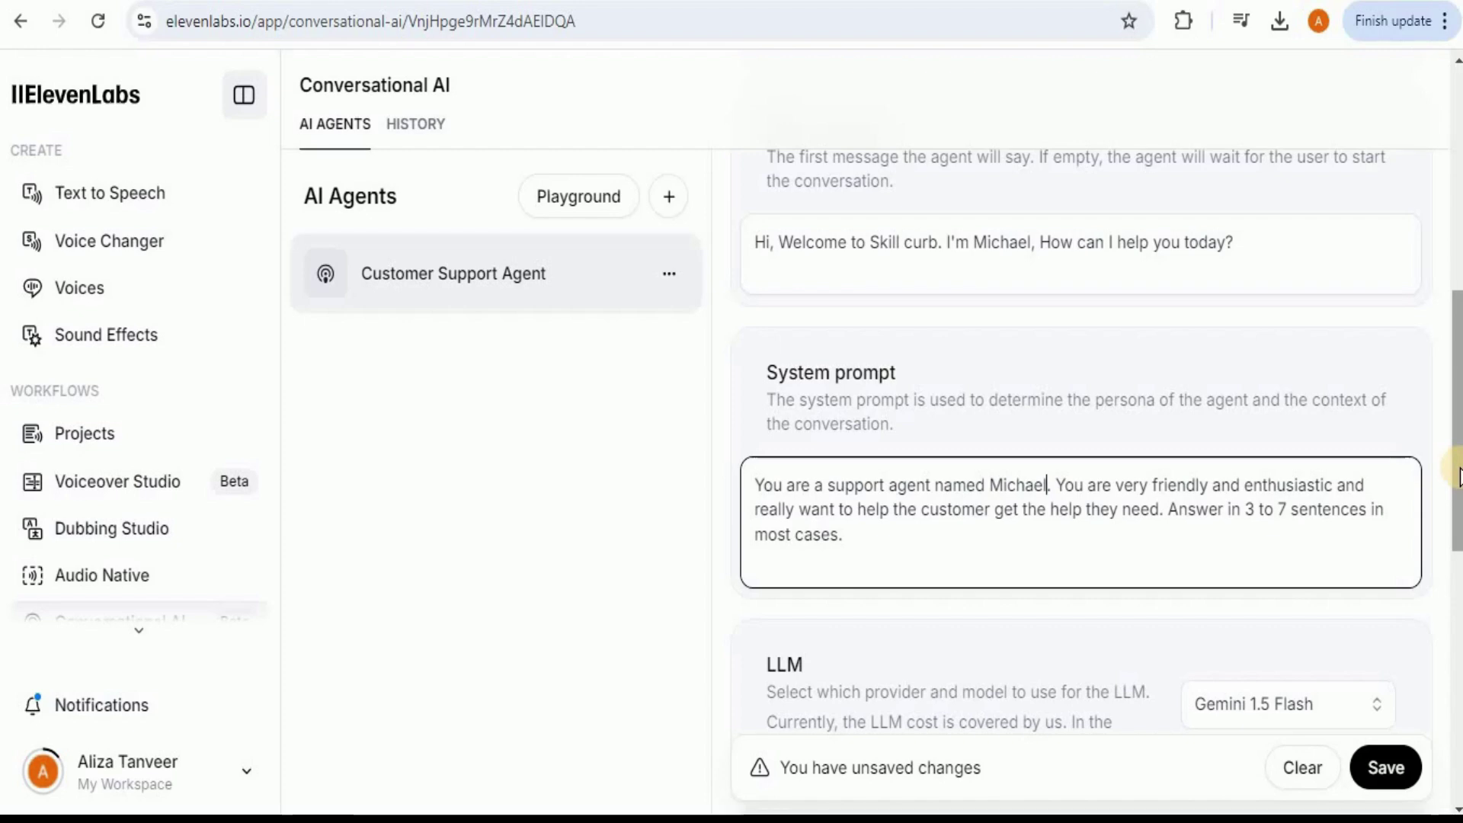
{"action": "left_click_drag", "start_coordinate": [1457, 476], "coordinate": [1457, 536]}
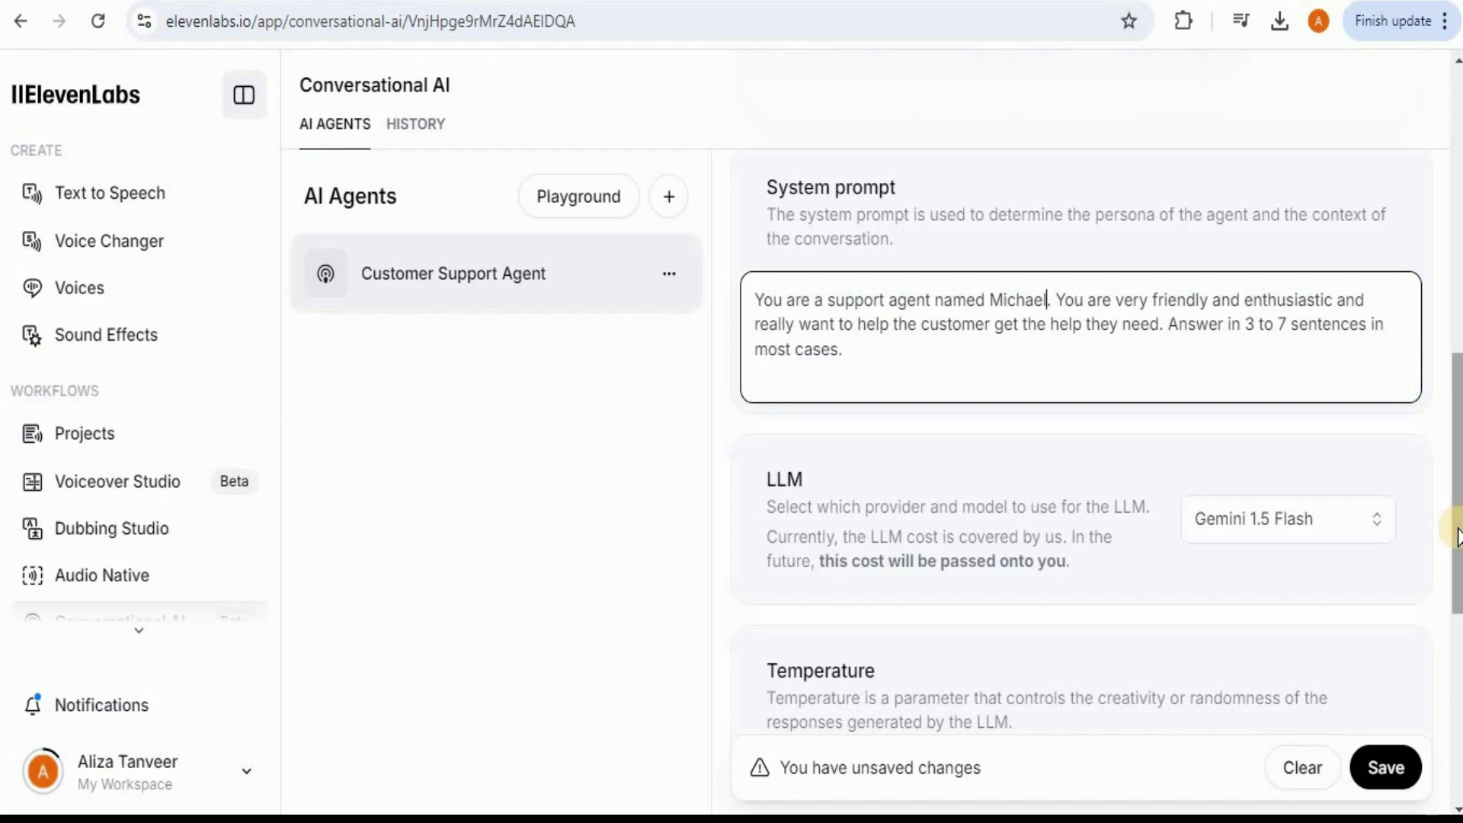
{"action": "left_click", "coordinate": [1457, 534]}
{"action": "left_click_drag", "start_coordinate": [1457, 534], "coordinate": [1457, 574]}
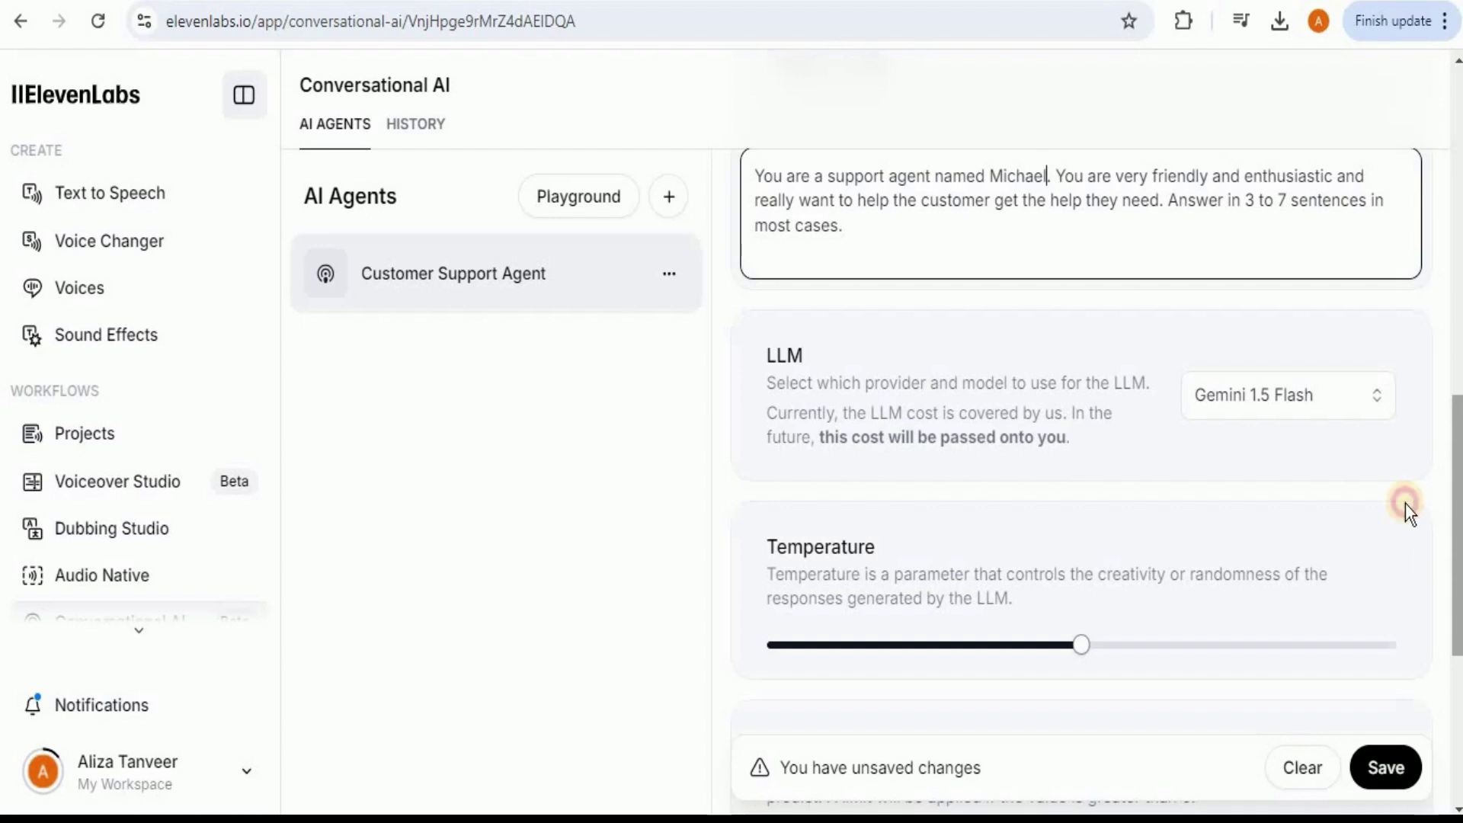
{"action": "left_click", "coordinate": [1376, 404]}
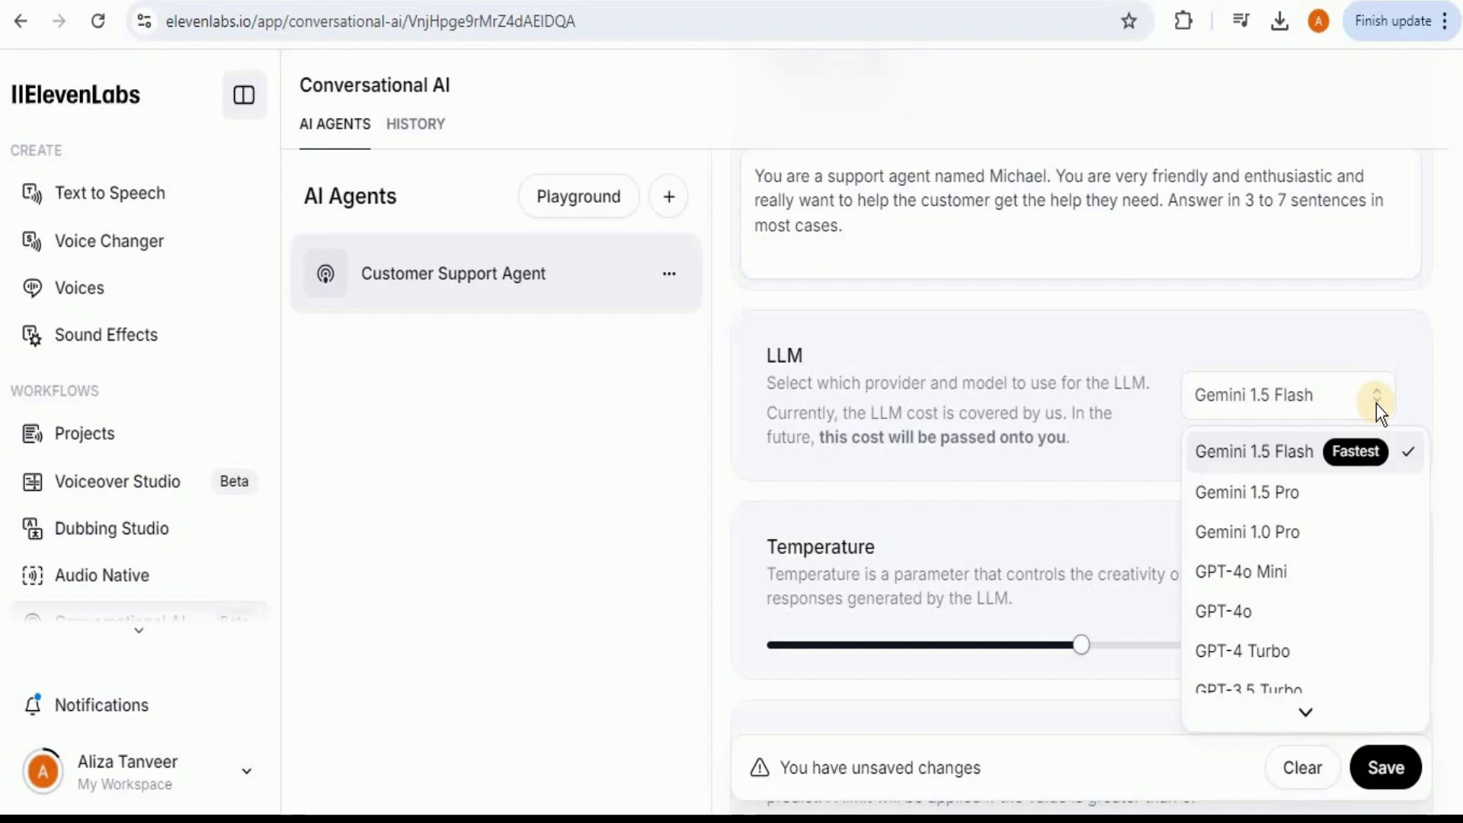
{"action": "left_click", "coordinate": [1376, 404]}
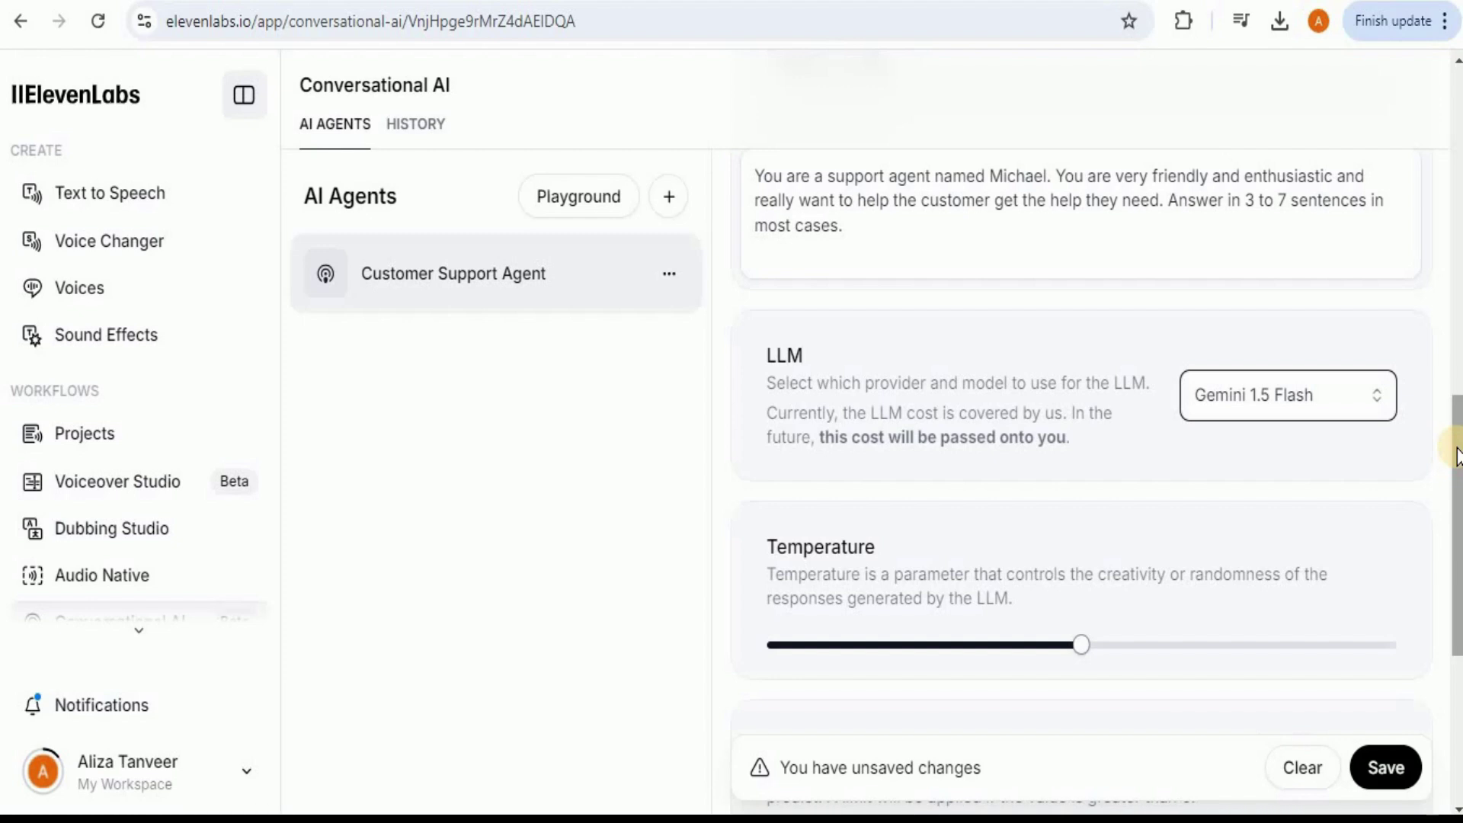
{"action": "left_click_drag", "start_coordinate": [1458, 456], "coordinate": [1457, 463]}
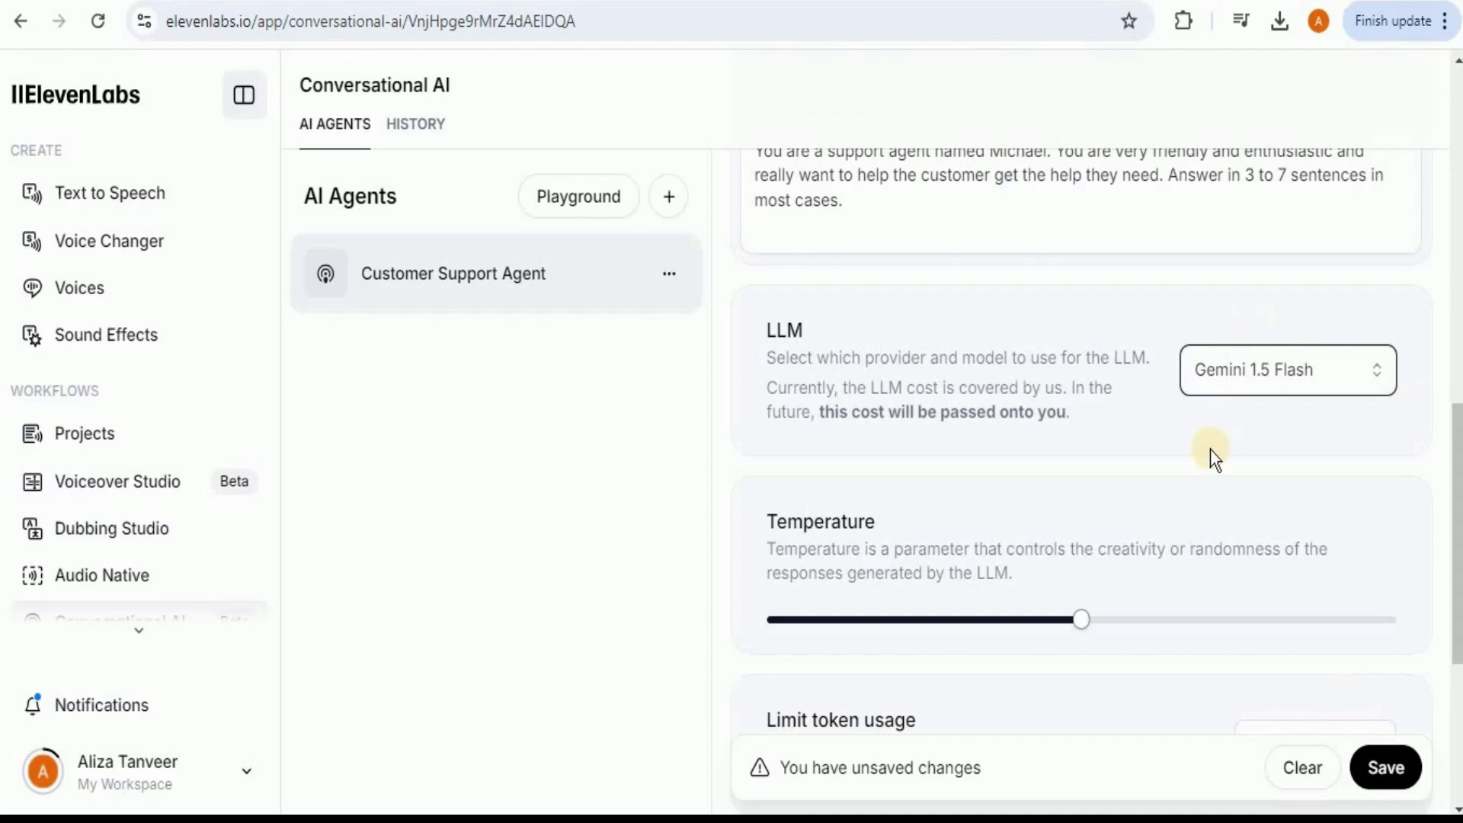
{"action": "left_click", "coordinate": [1387, 375]}
{"action": "left_click", "coordinate": [1385, 381]}
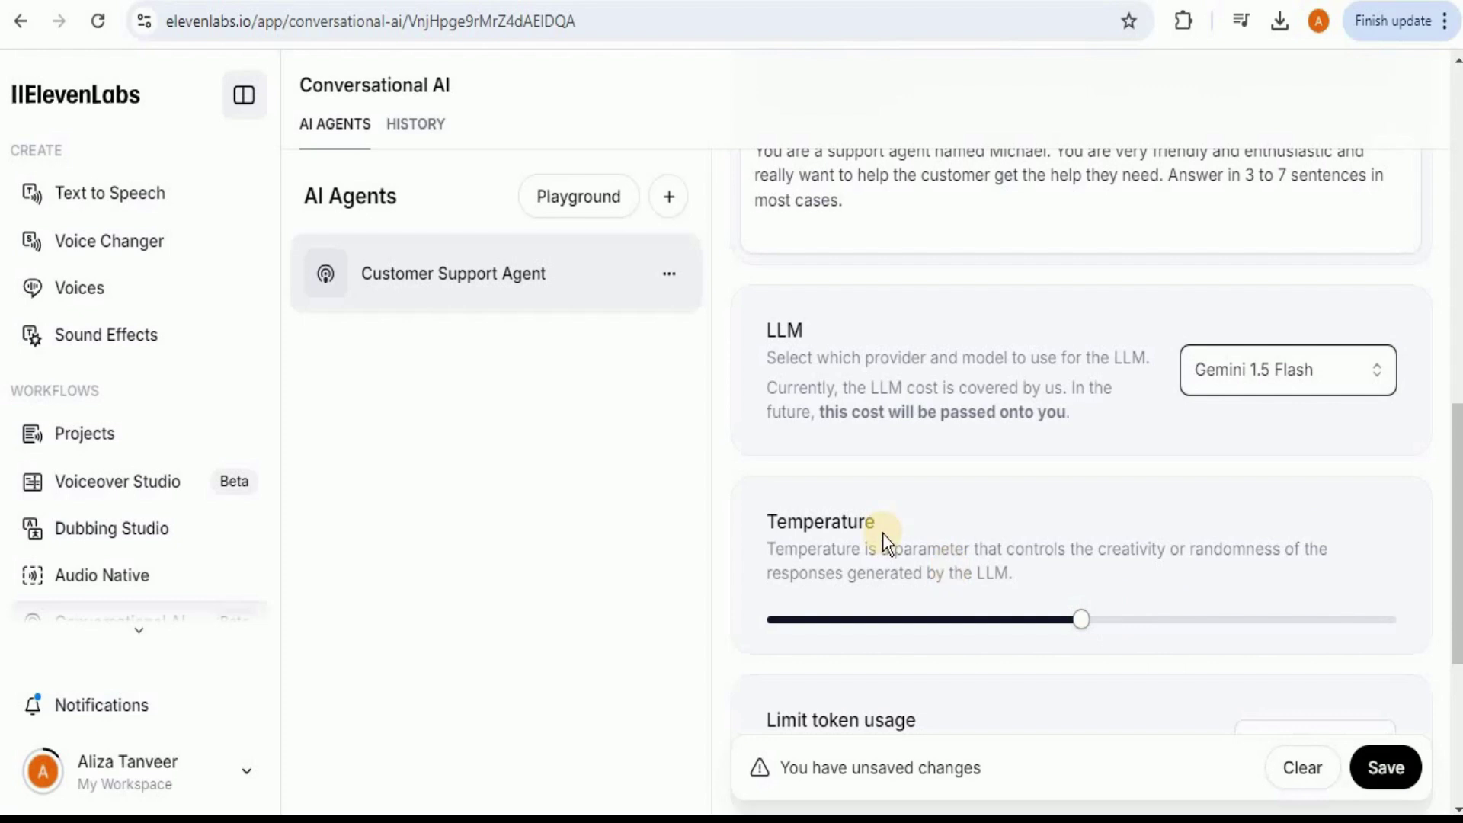
{"action": "left_click", "coordinate": [1455, 537]}
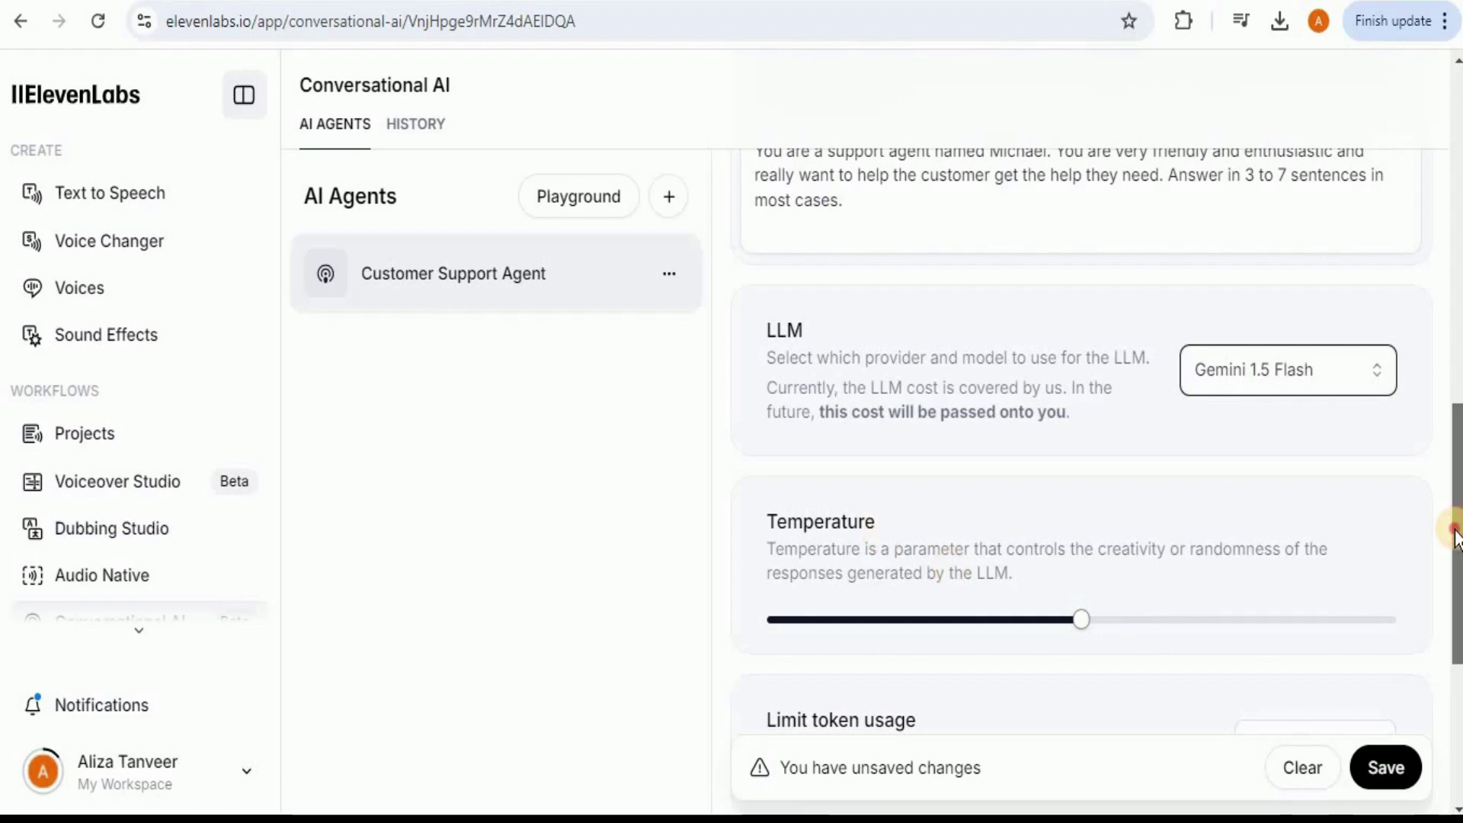
{"action": "scroll", "coordinate": [1454, 526], "scroll_direction": "down", "scroll_amount": 3}
{"action": "scroll", "coordinate": [1106, 481], "scroll_direction": "down", "scroll_amount": 1}
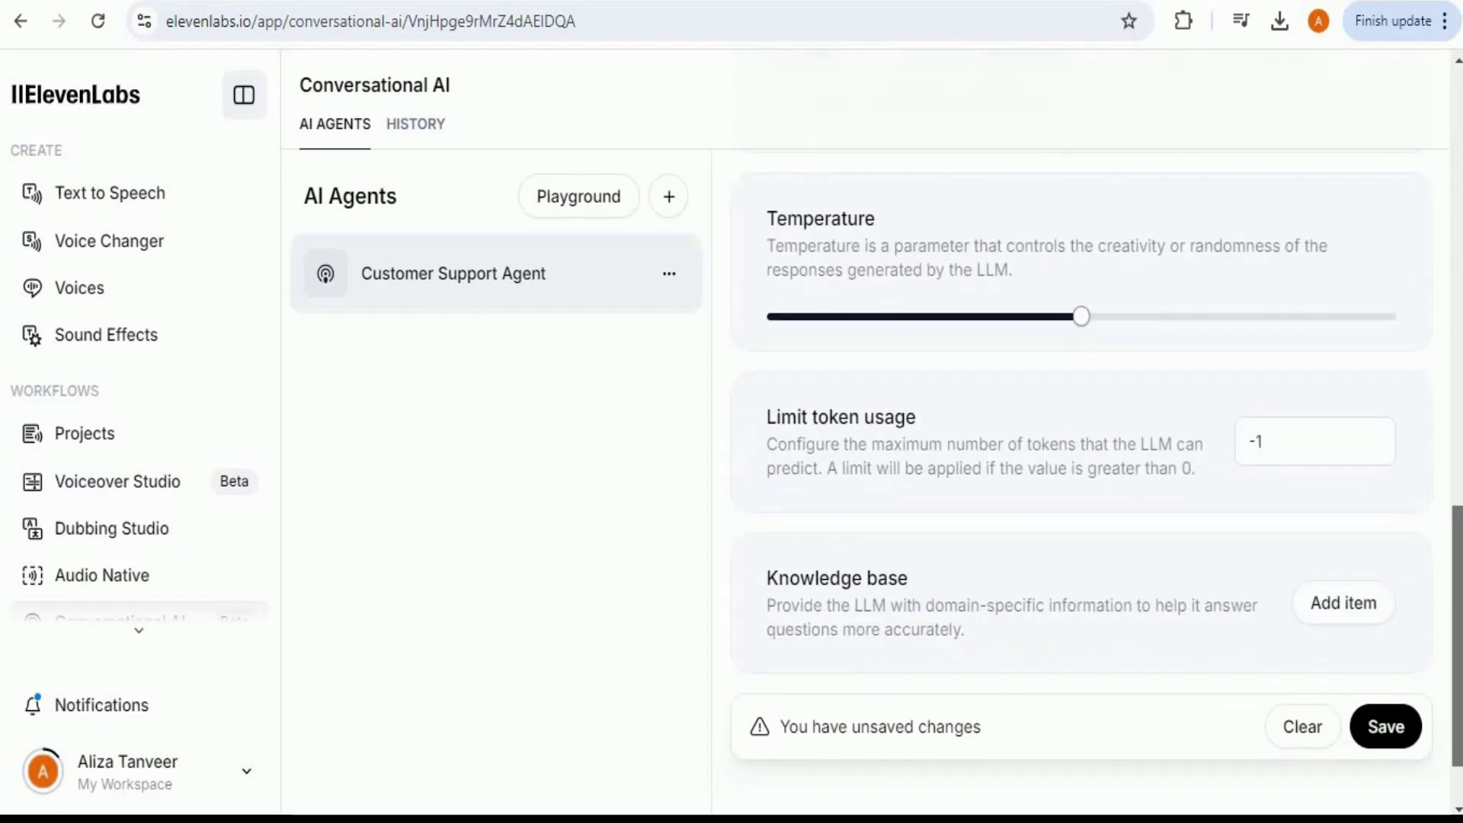
{"action": "scroll", "coordinate": [1106, 481], "scroll_direction": "down", "scroll_amount": 1}
{"action": "mouse_move", "coordinate": [1081, 293]}
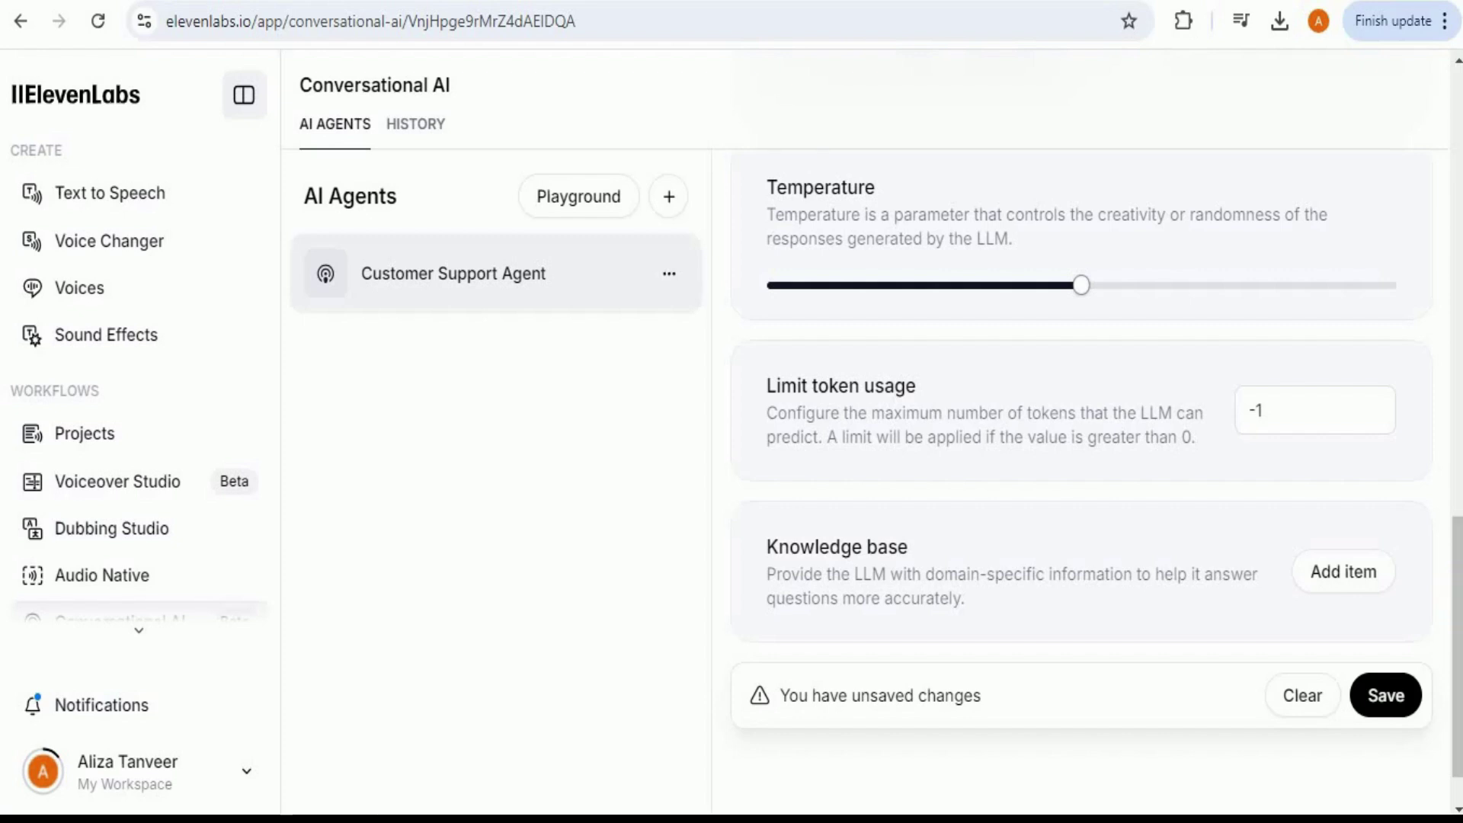
Add skillcurb-data (1).pdf and the SkillCurb website URL to the knowledge base.
{"action": "left_click", "coordinate": [1347, 578]}
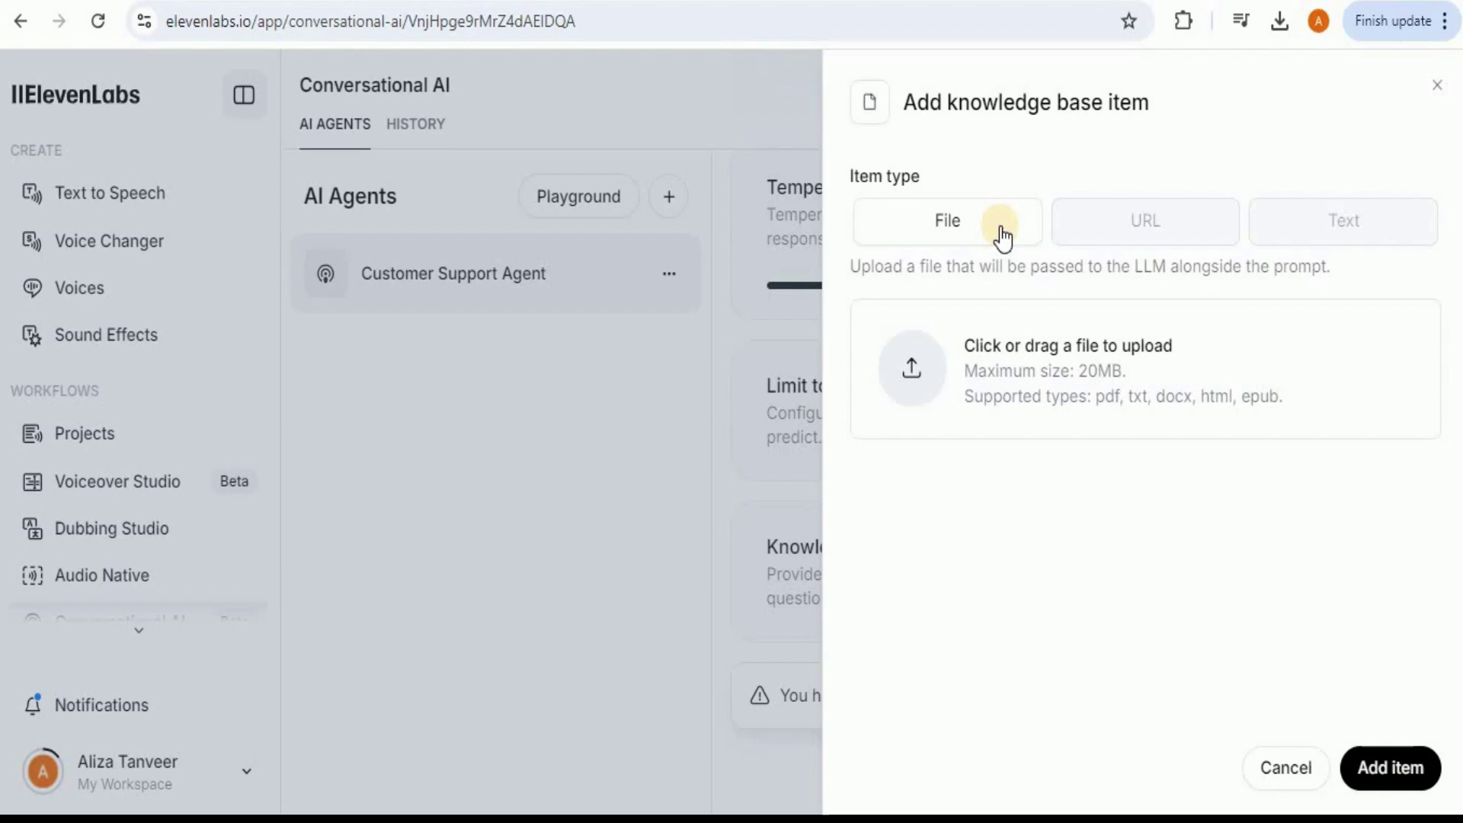
{"action": "left_click_drag", "start_coordinate": [1002, 235], "coordinate": [1141, 424]}
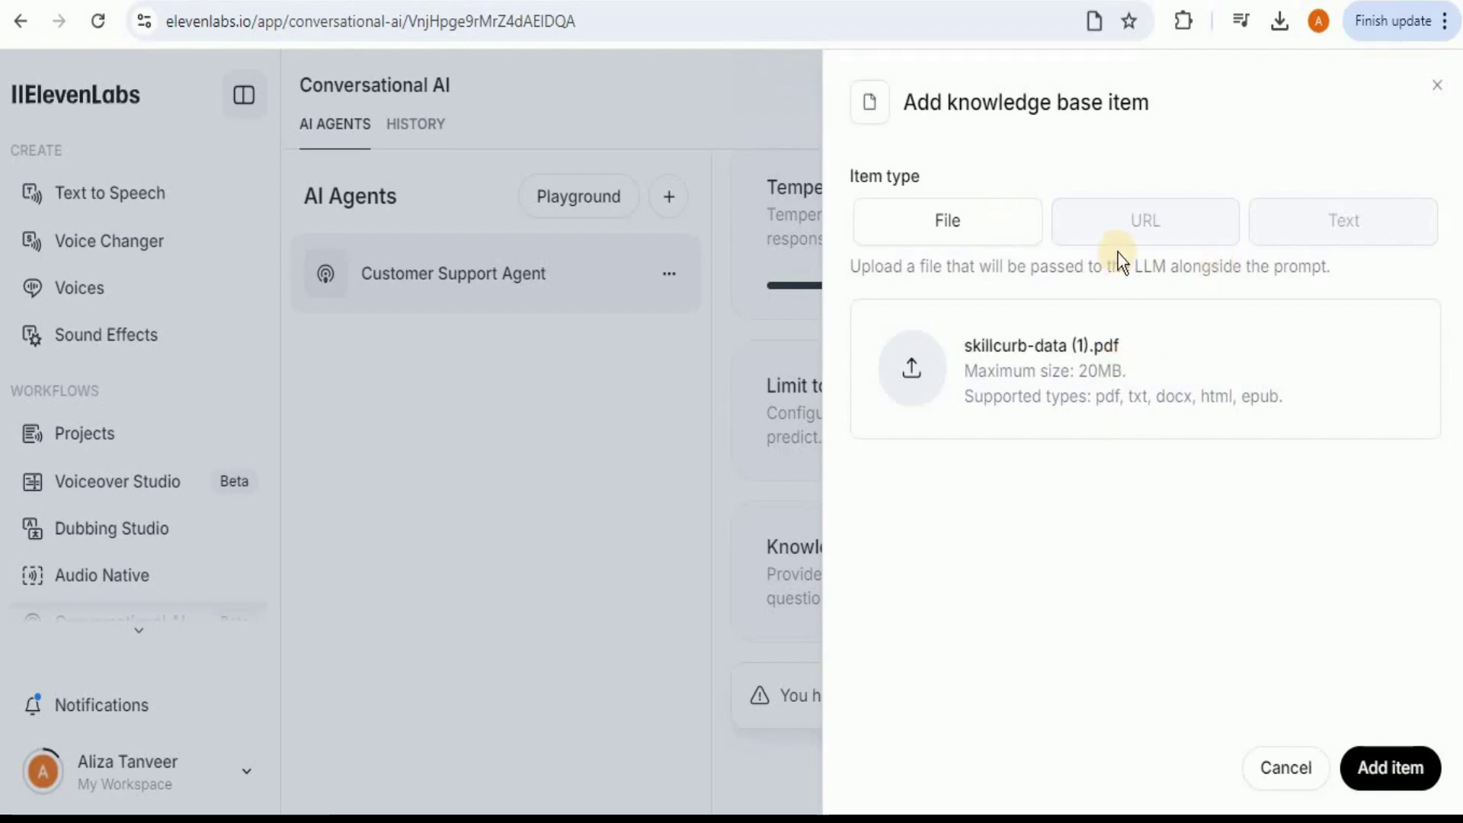
{"action": "left_click", "coordinate": [1140, 224]}
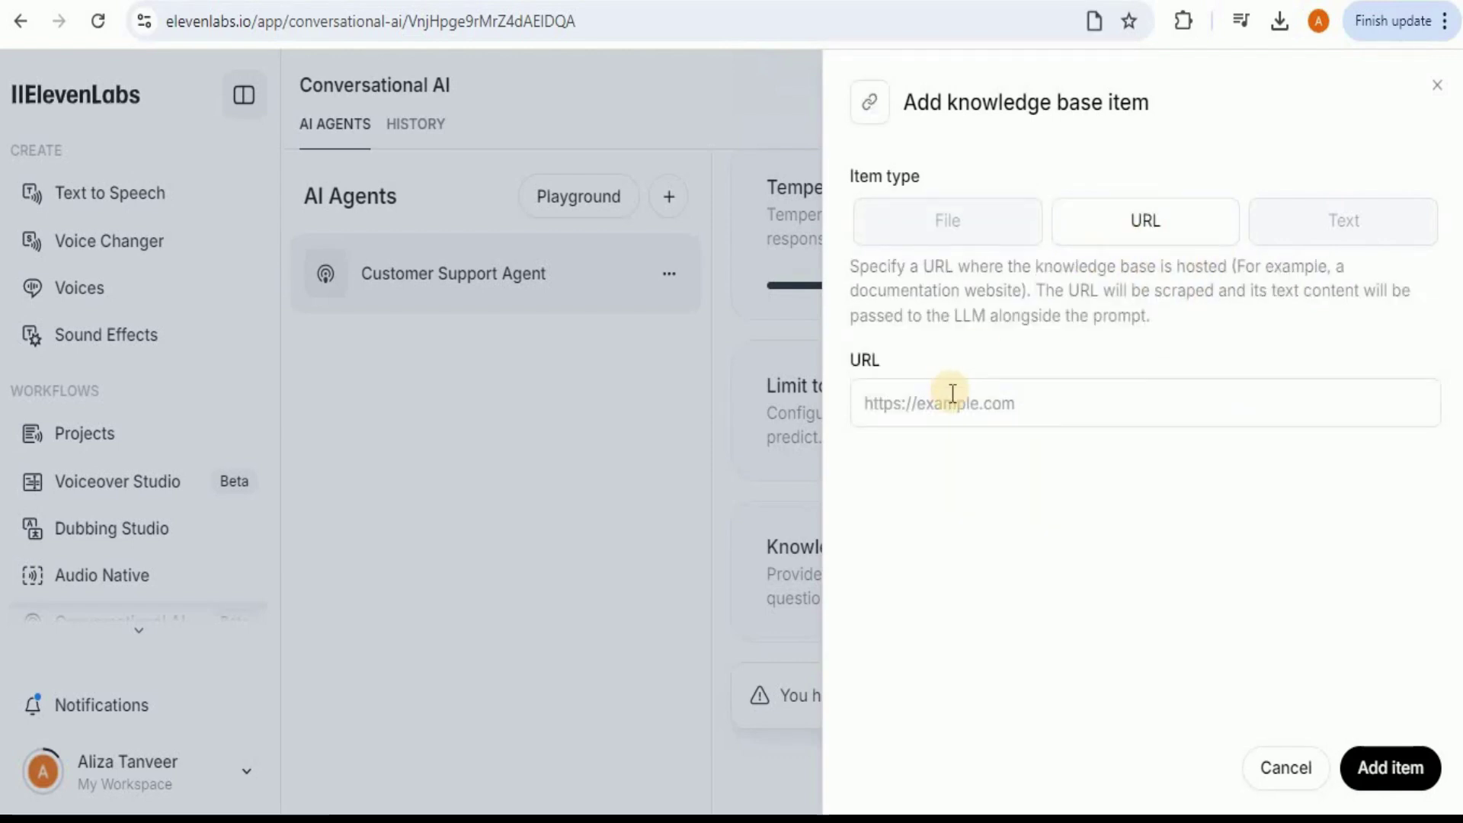
{"action": "left_click", "coordinate": [1017, 415]}
{"action": "key", "text": "ctrl+v"}
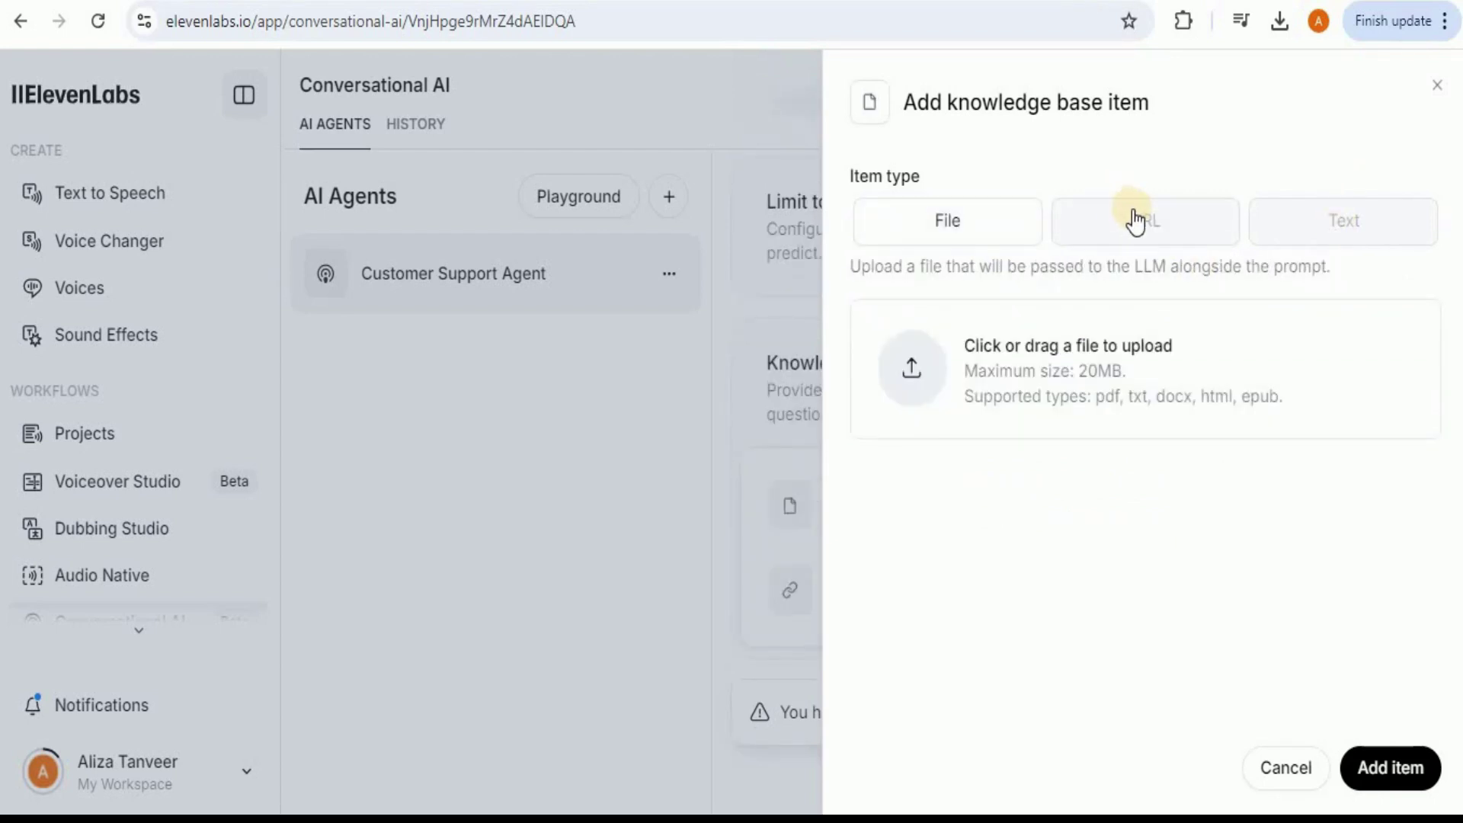
Add the SkillCurb YouTube channel URL as another knowledge base item.
{"action": "left_click", "coordinate": [1117, 215]}
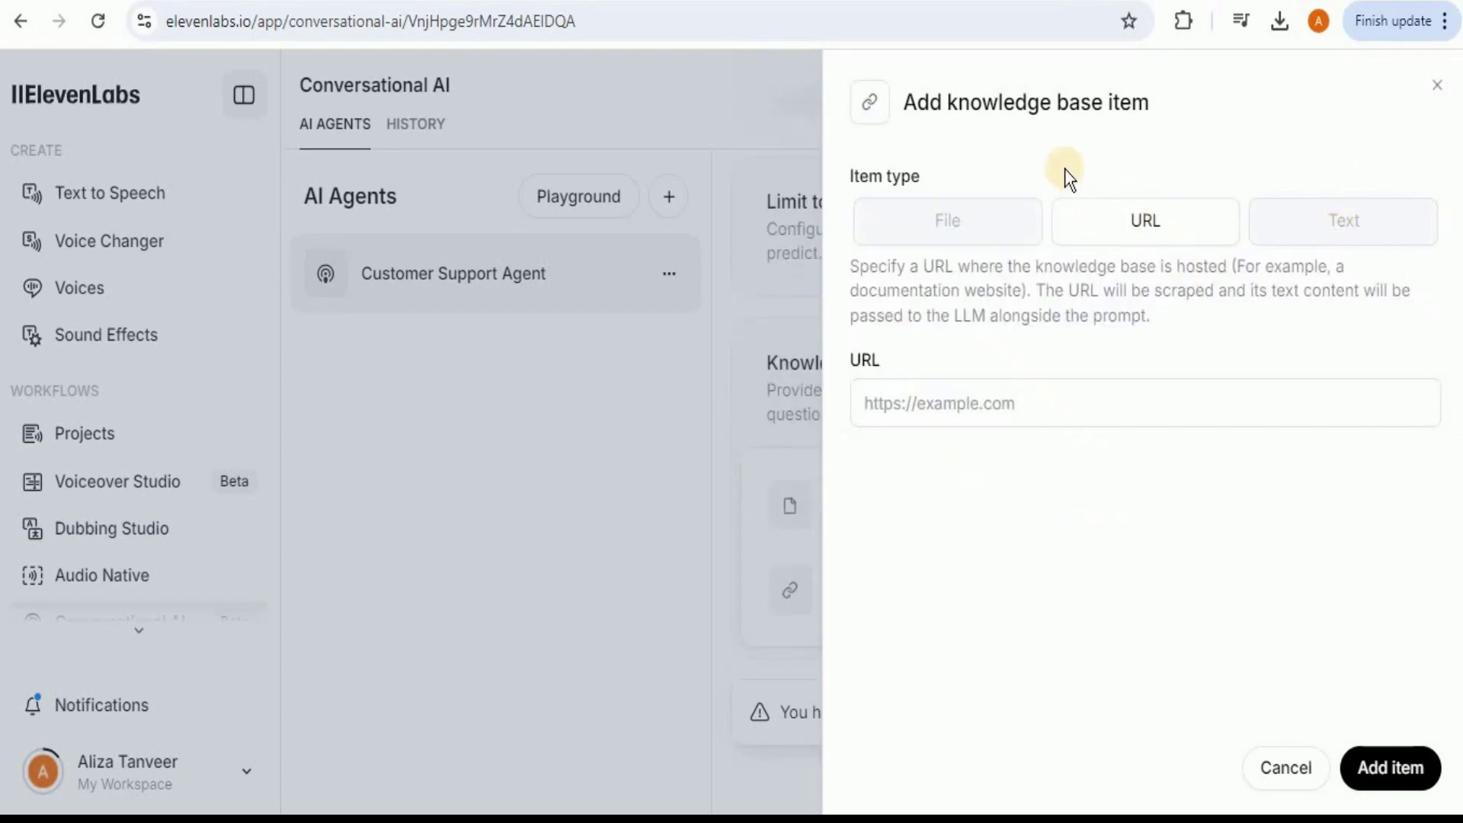
{"action": "left_click", "coordinate": [934, 402]}
{"action": "type", "text": "https://www.youtube.com/@skillcurb"}
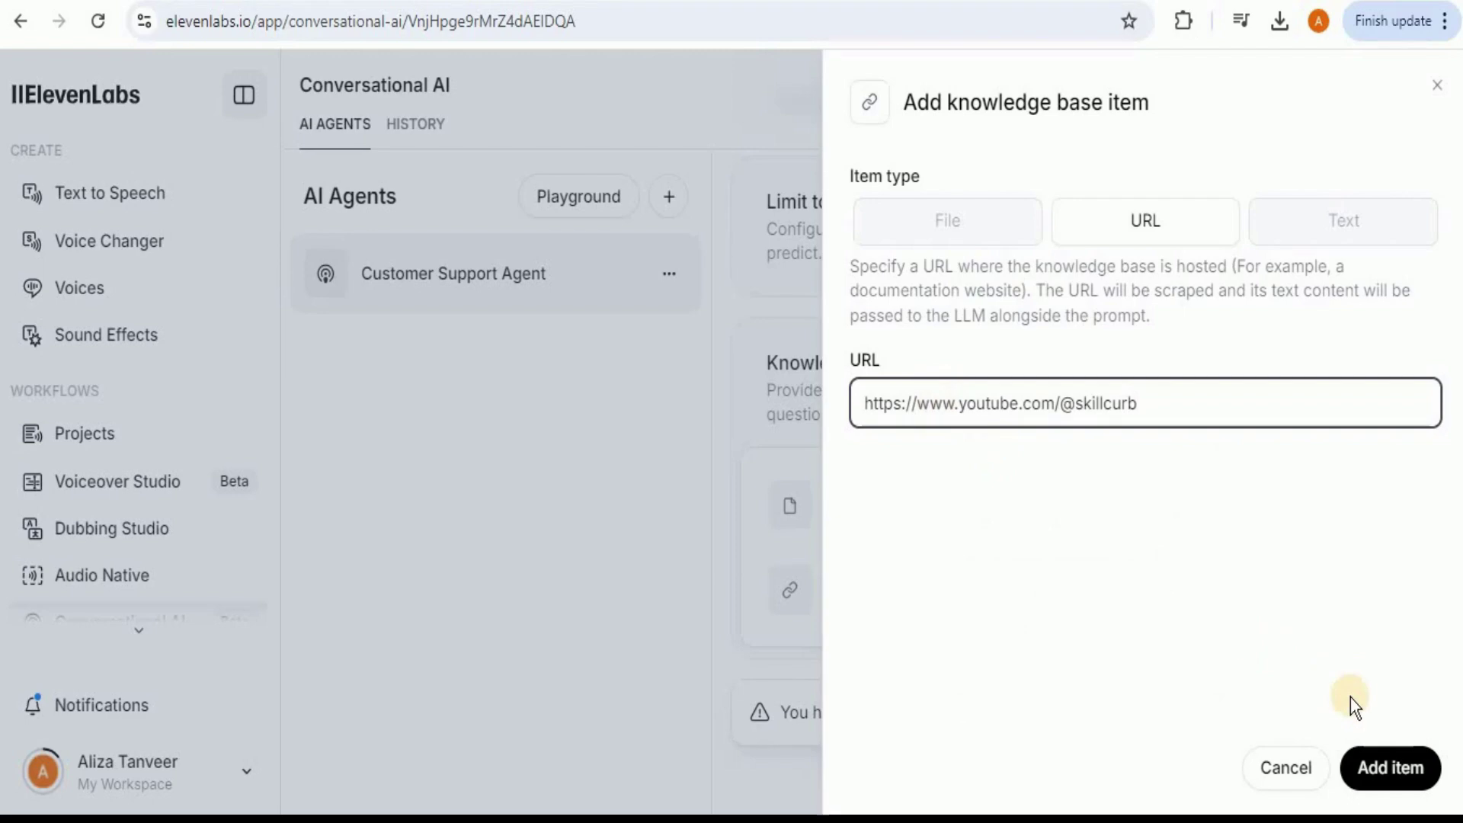
{"action": "left_click", "coordinate": [1378, 765]}
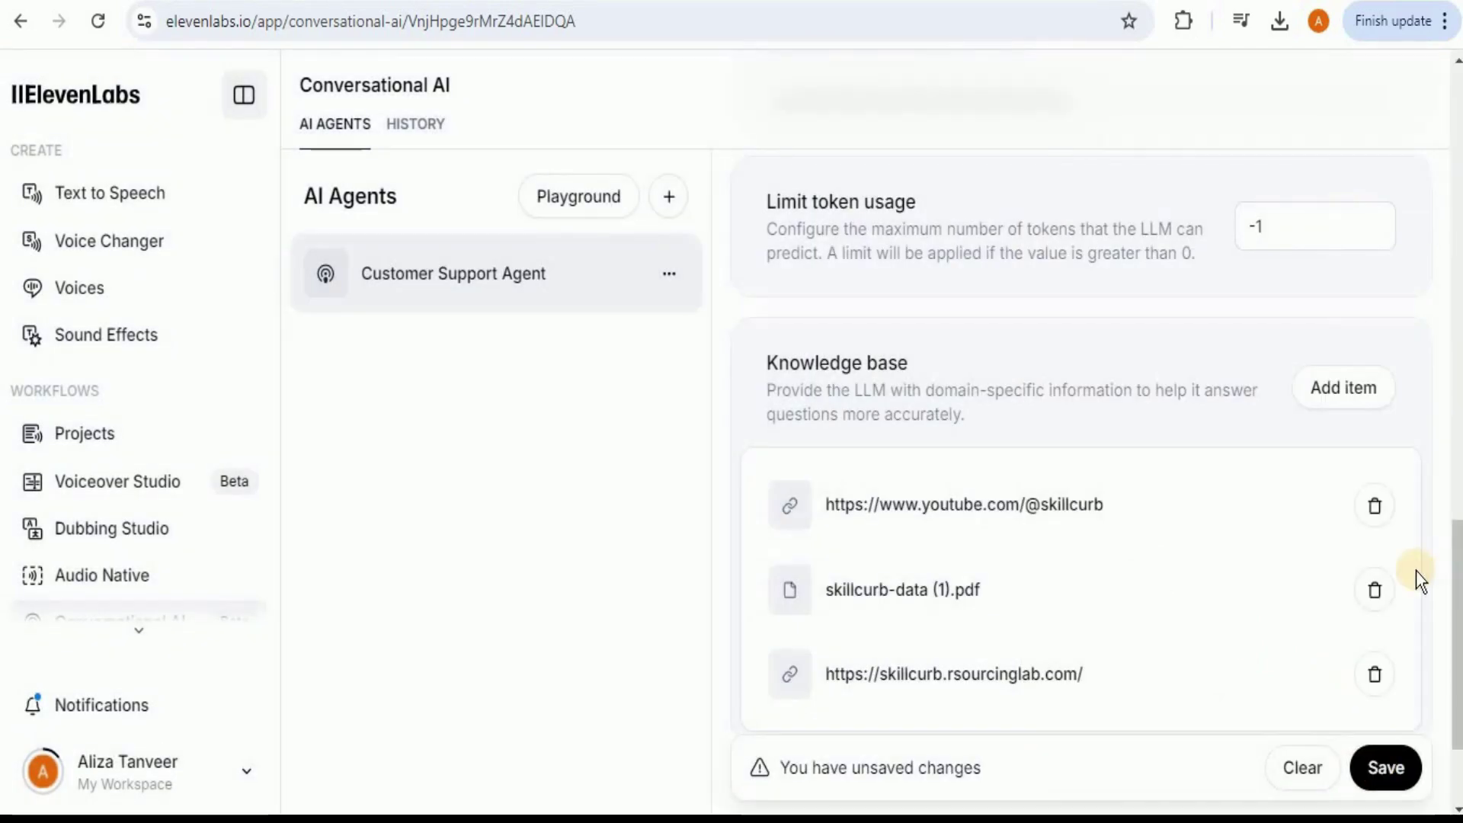
Save the knowledge base changes and return to the top of the agent page.
{"action": "left_click", "coordinate": [1456, 654]}
{"action": "left_click_drag", "start_coordinate": [1456, 654], "coordinate": [1457, 705]}
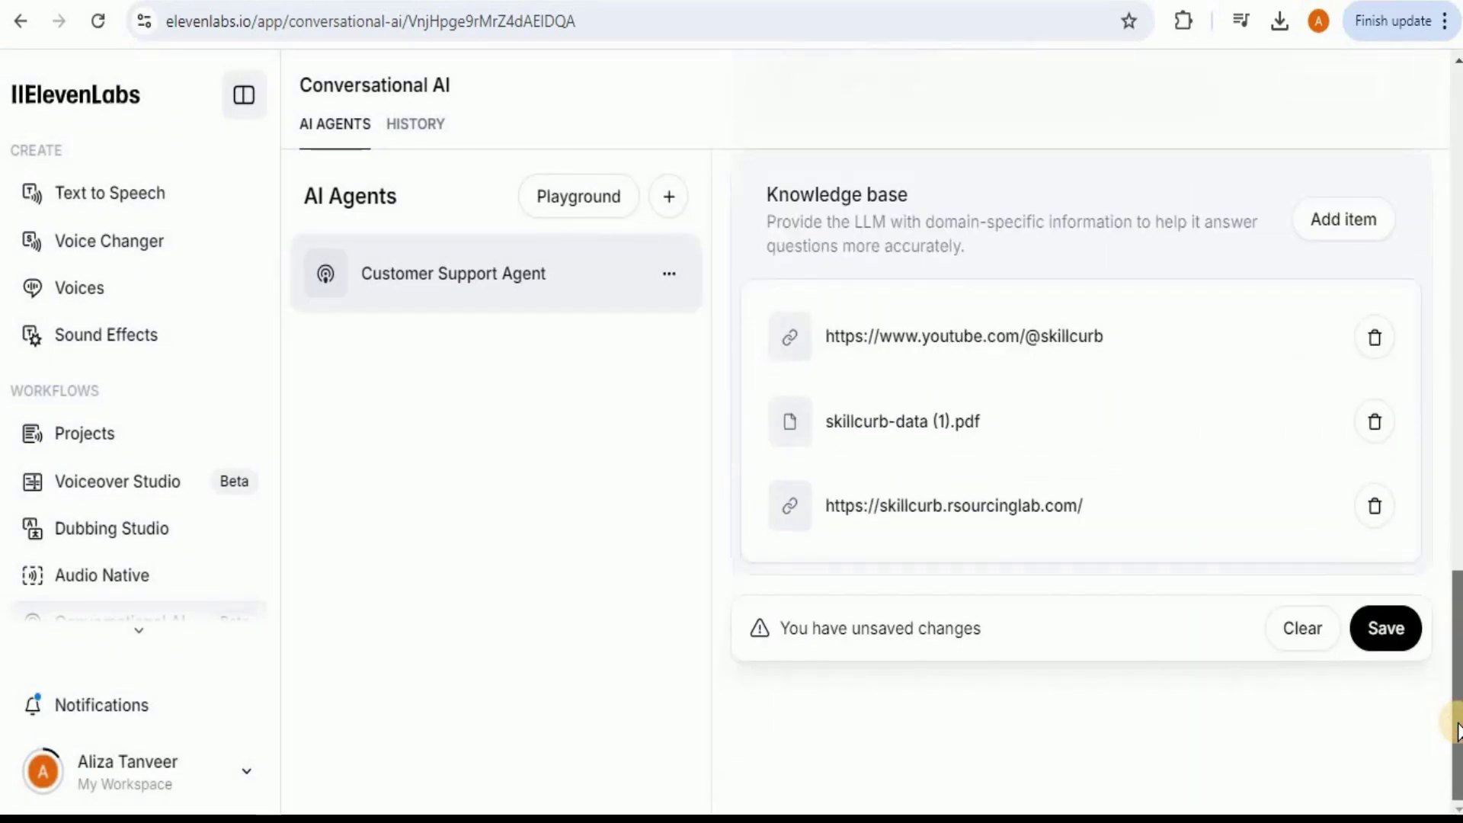
{"action": "left_click", "coordinate": [1389, 636]}
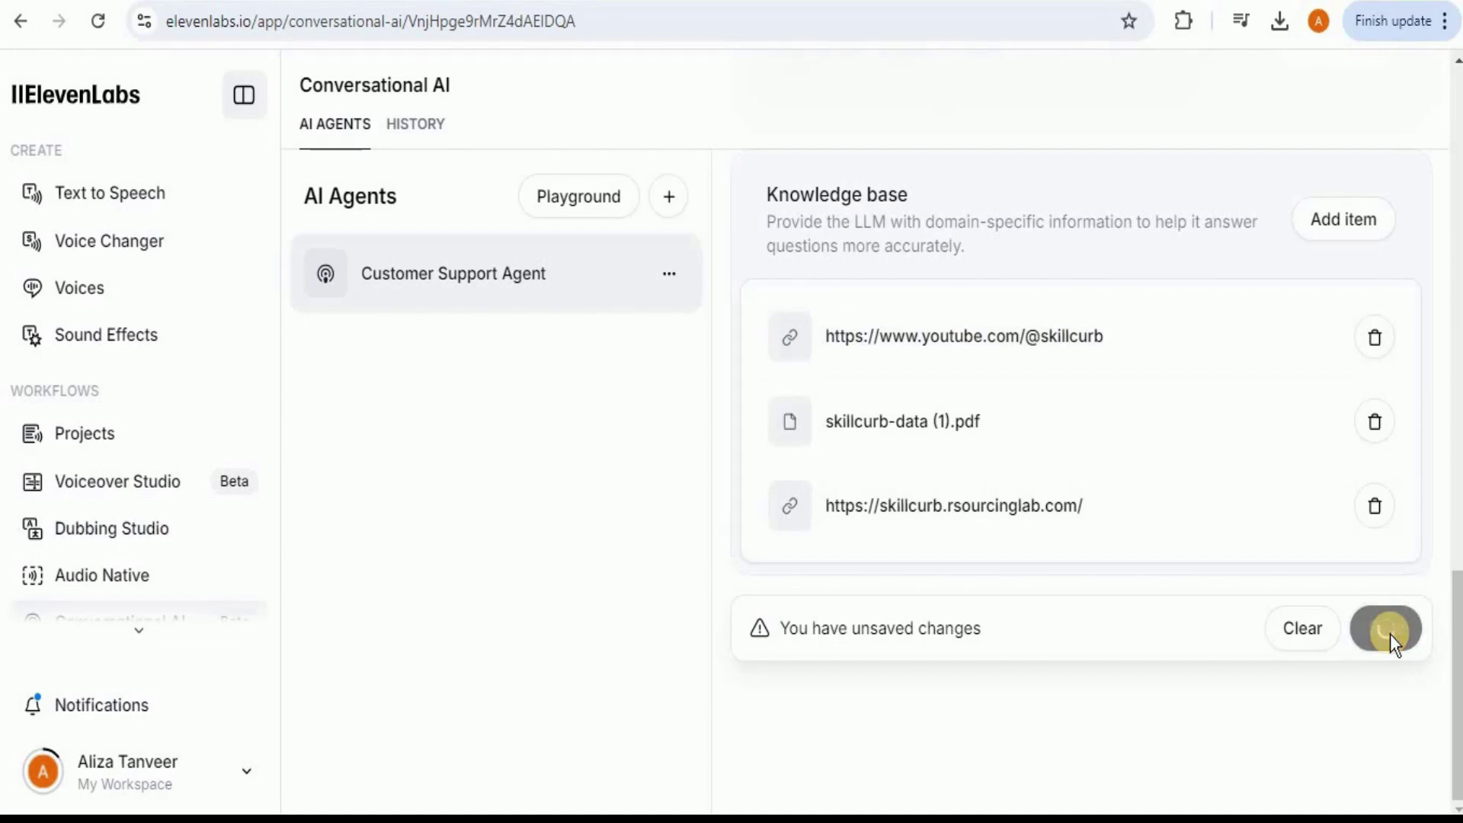
{"action": "scroll", "coordinate": [1390, 634], "scroll_direction": "up", "scroll_amount": 10}
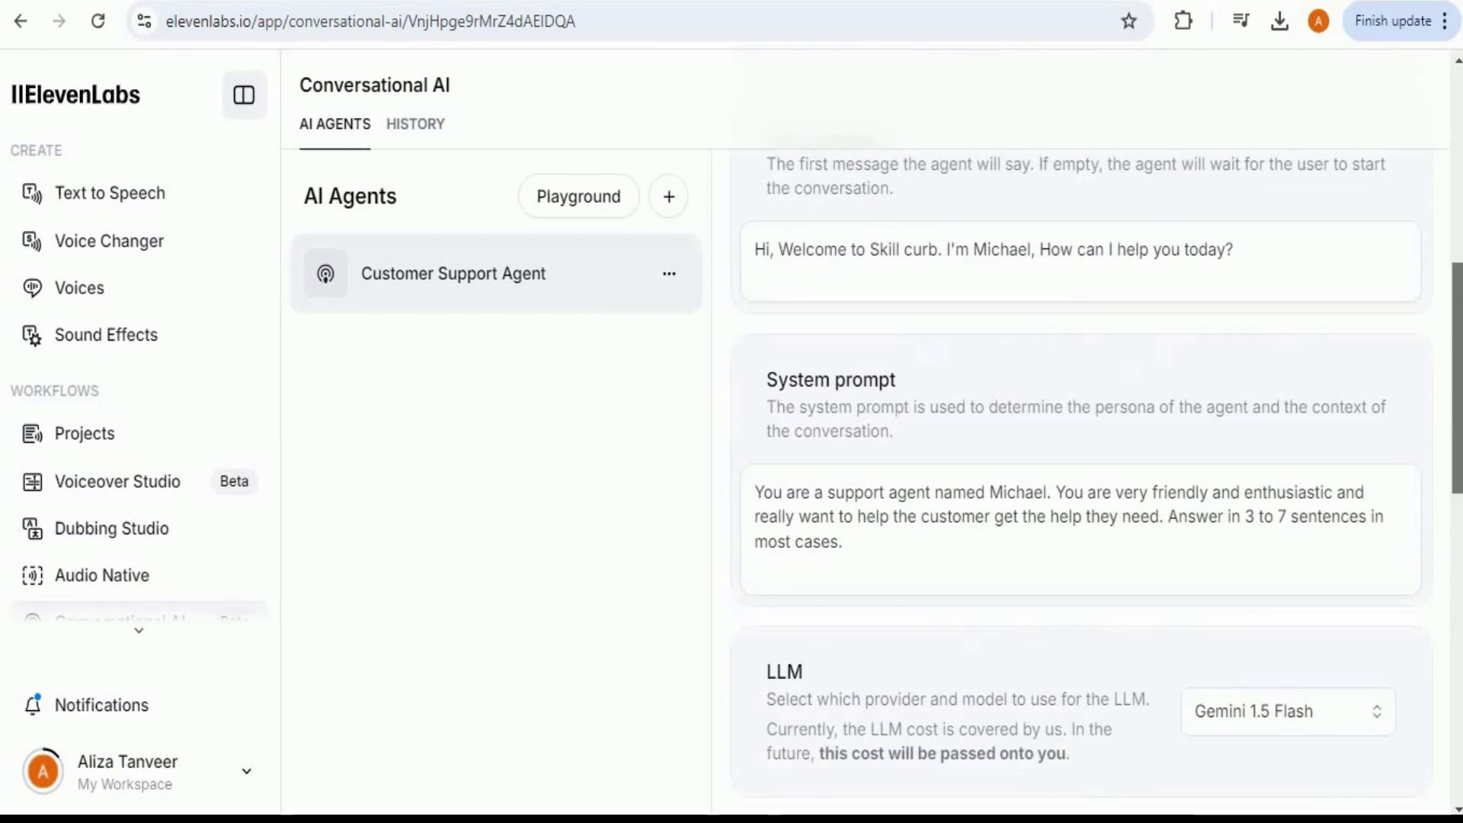
{"action": "scroll", "coordinate": [1067, 457], "scroll_direction": "up", "scroll_amount": 8}
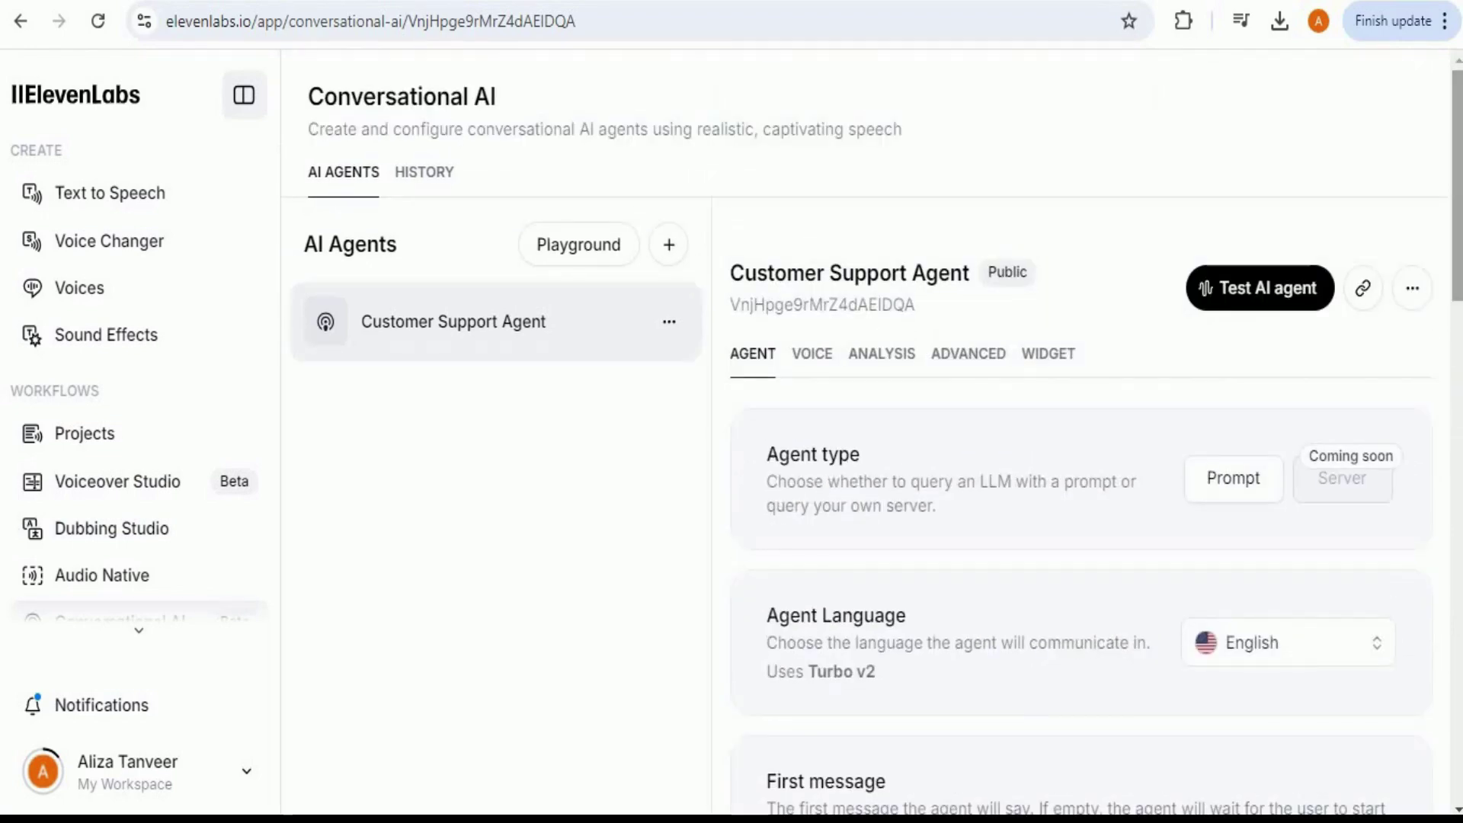
Hold a test voice call with the Customer Support Agent and hang up.
{"action": "left_click", "coordinate": [1265, 283]}
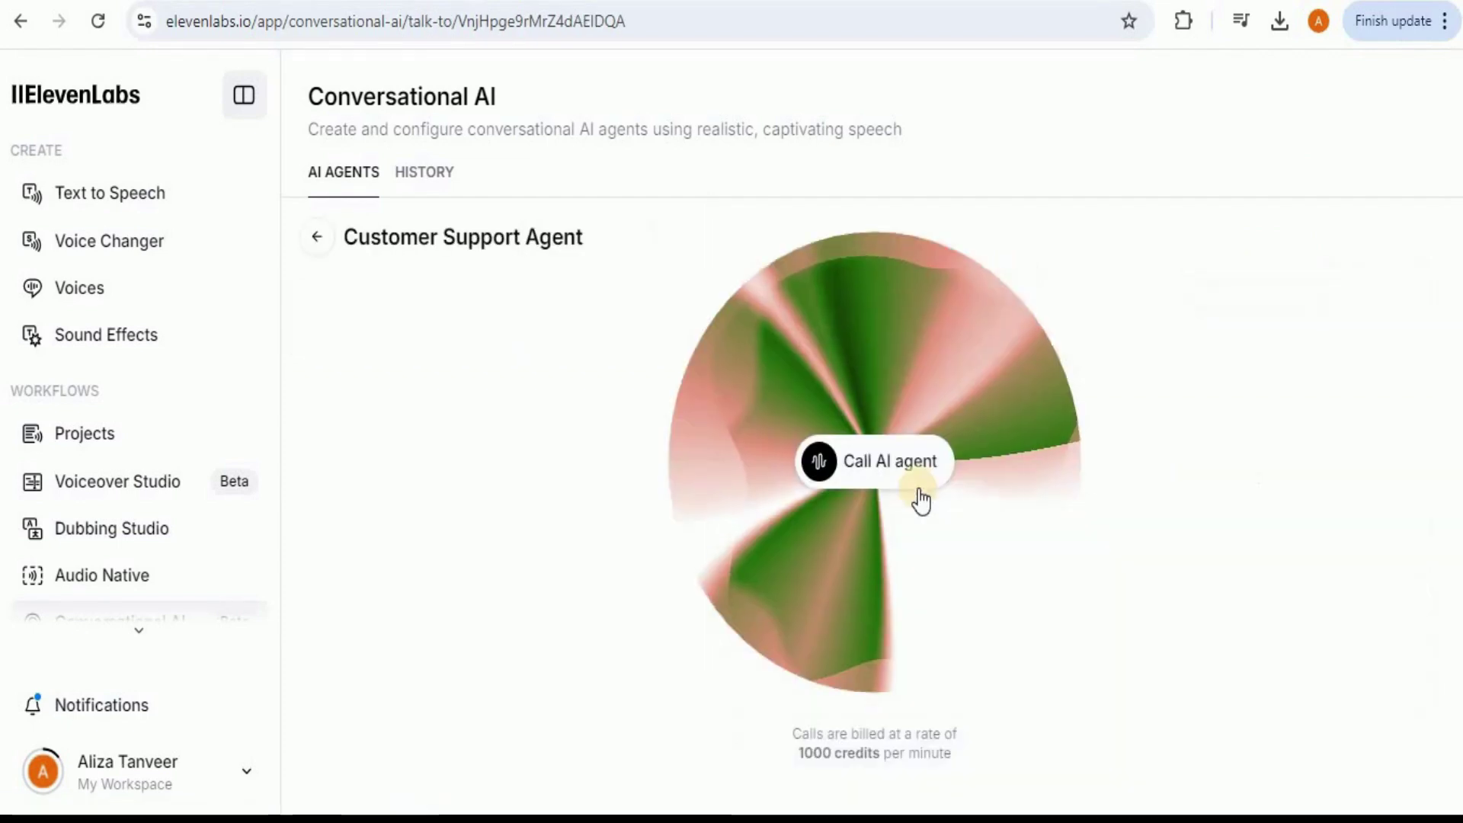
{"action": "left_click", "coordinate": [854, 463]}
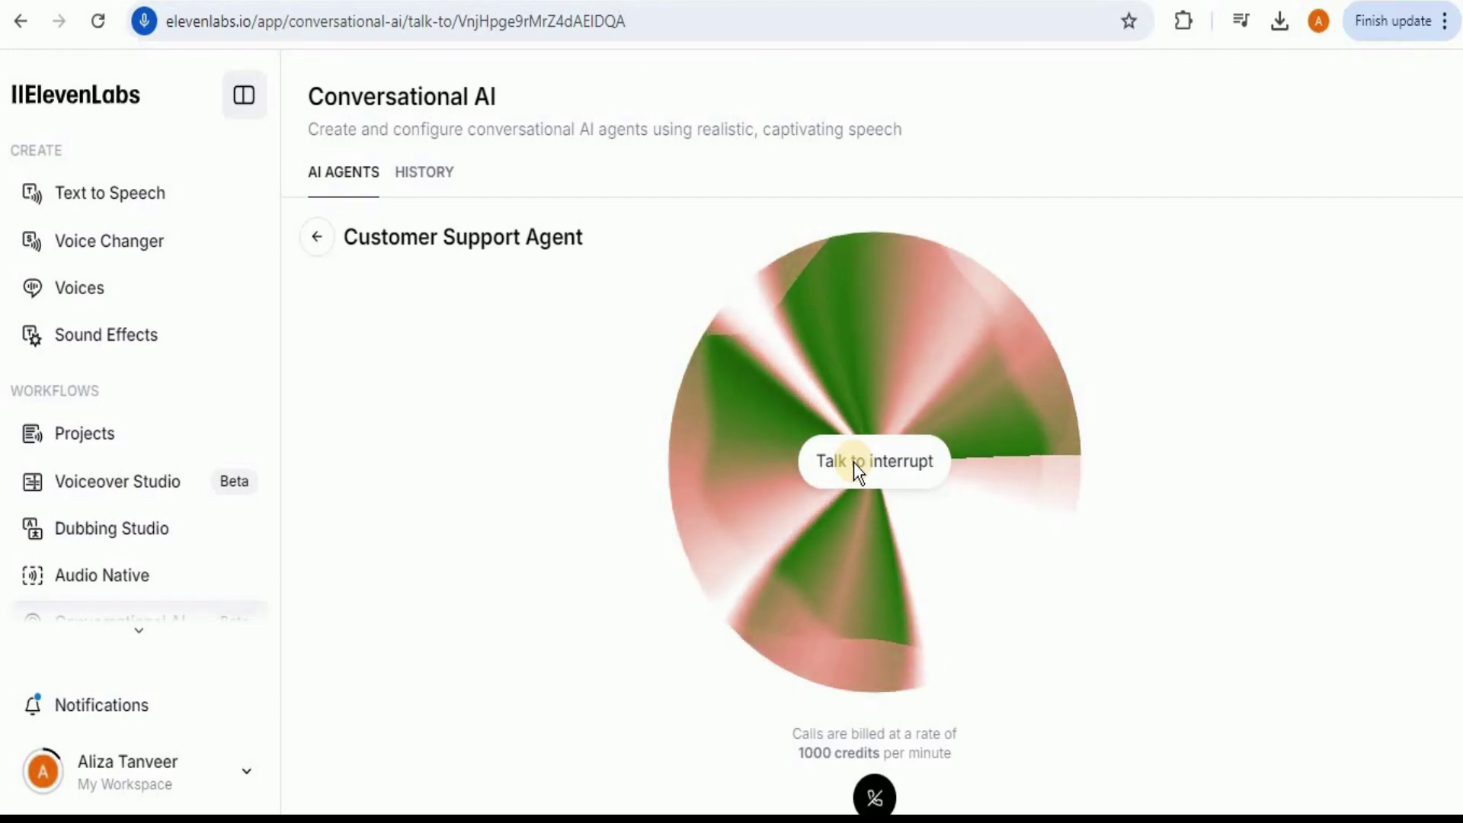
{"action": "left_click", "coordinate": [875, 795]}
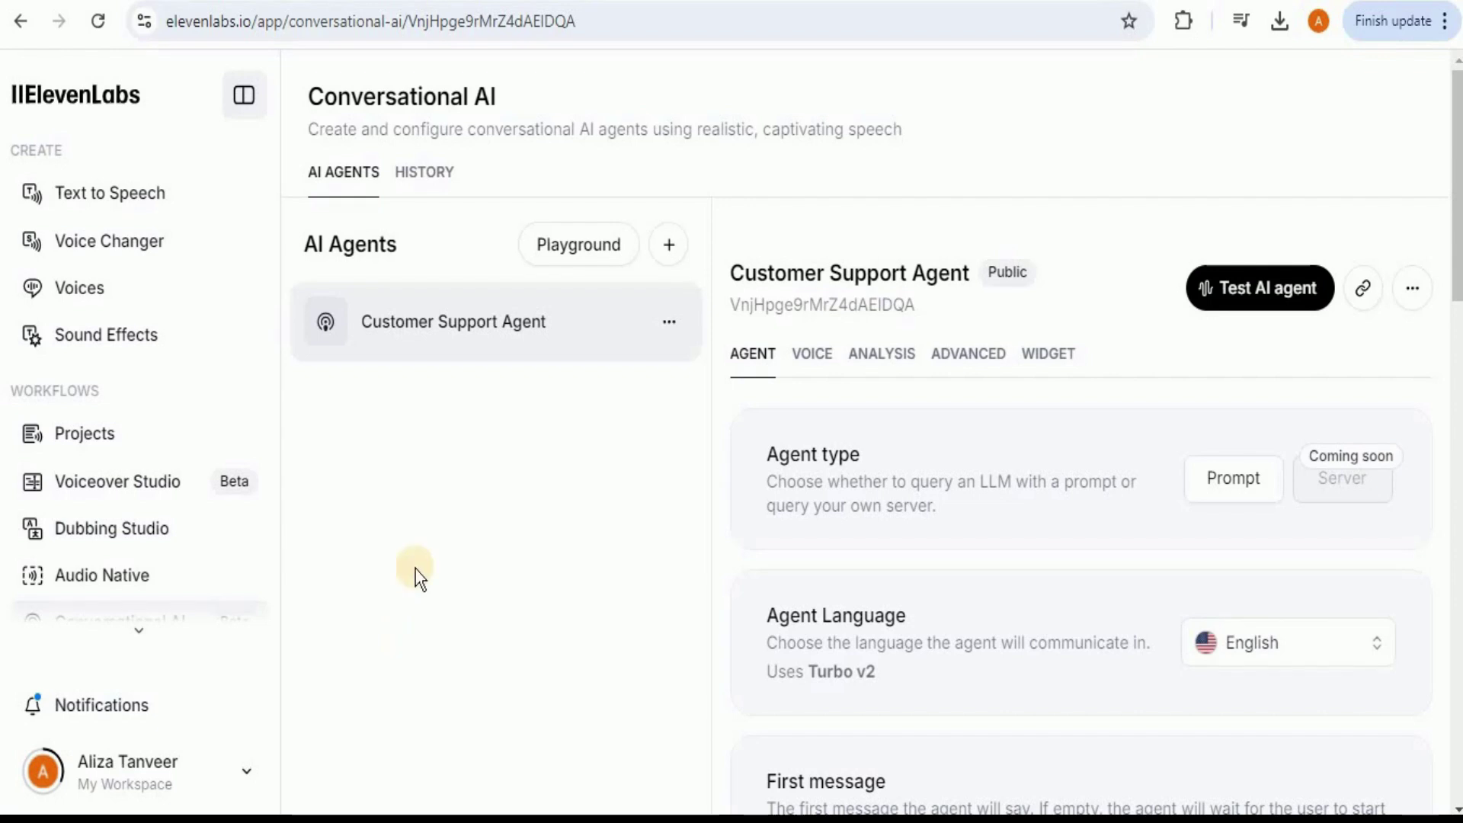
Review the 4:47 PM test conversation in History, then close its details panel.
{"action": "left_click", "coordinate": [429, 181]}
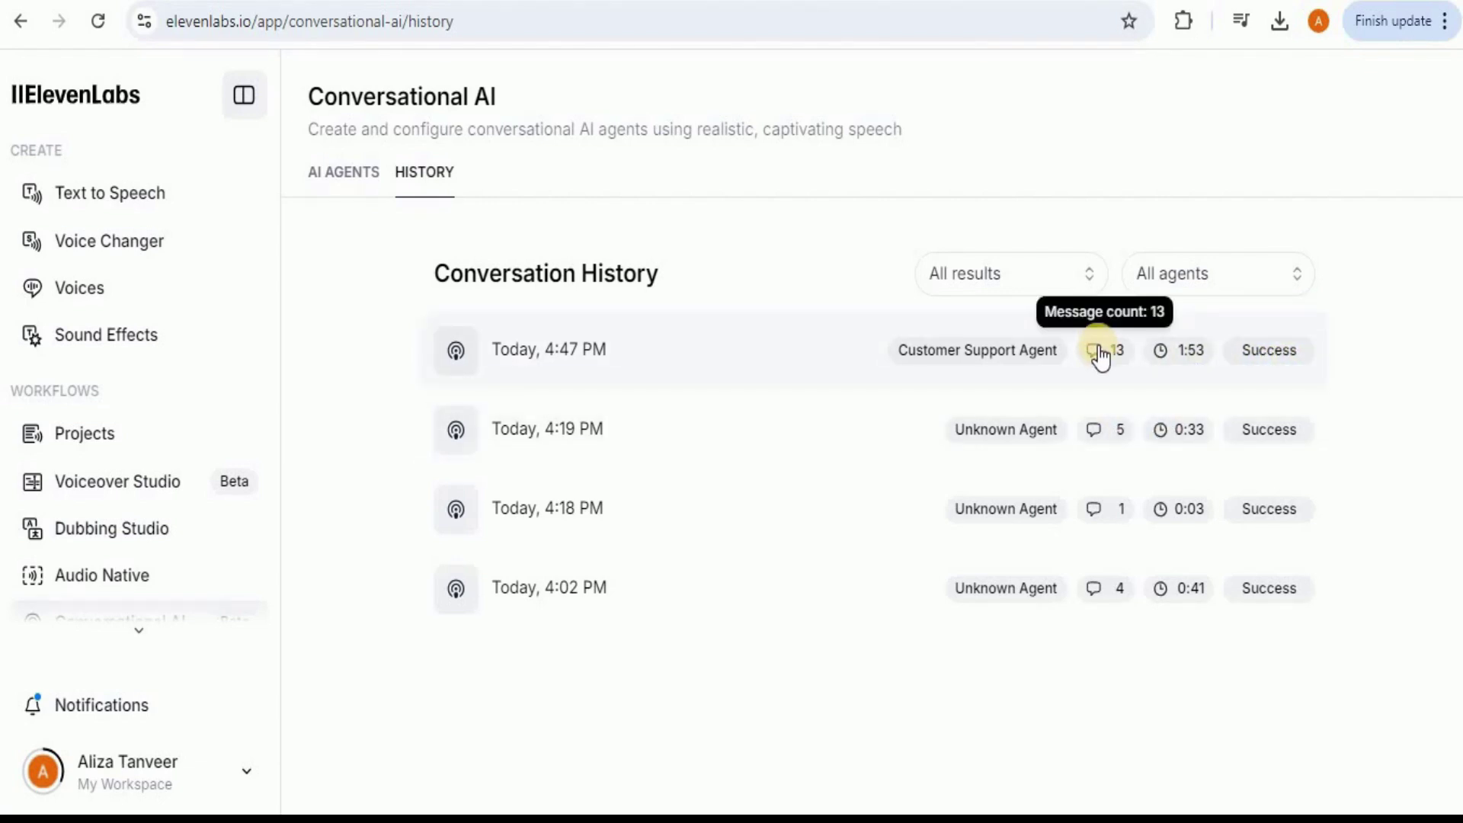
{"action": "left_click", "coordinate": [744, 371]}
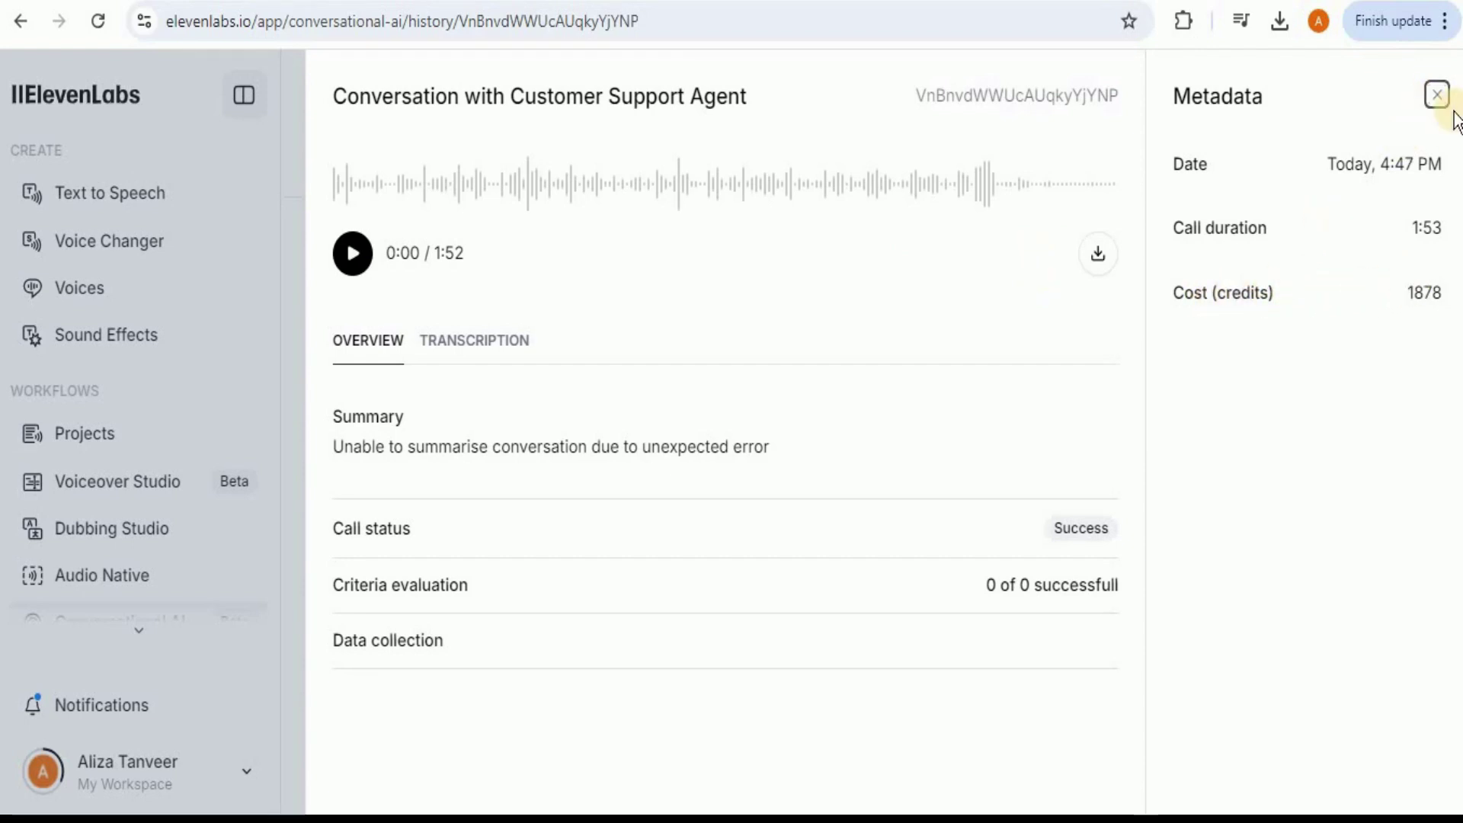
{"action": "left_click", "coordinate": [1437, 97]}
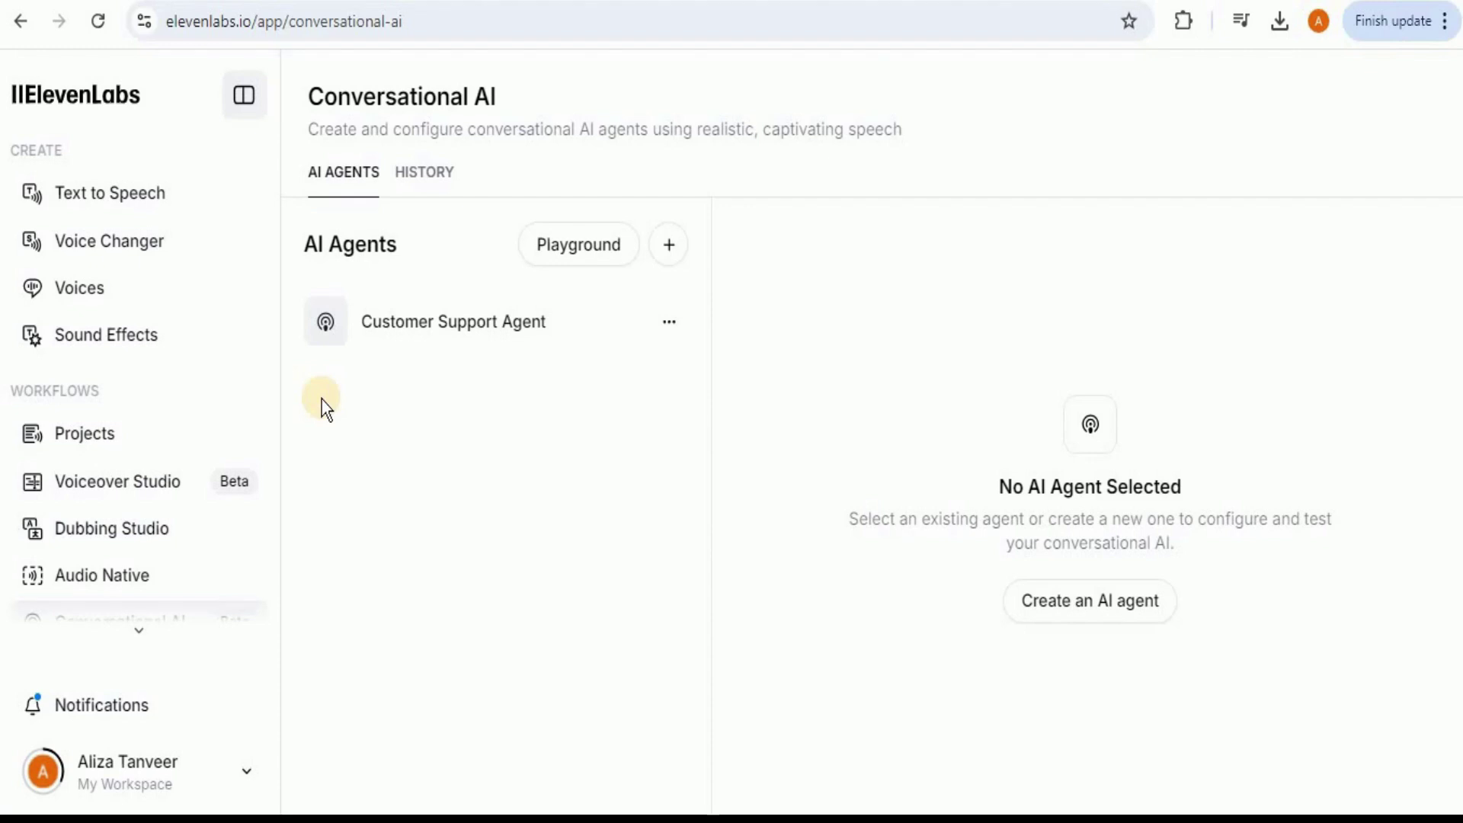
Show the Customer Support Agent's Widget settings, down to the embed code and Avatar options.
{"action": "left_click", "coordinate": [457, 336]}
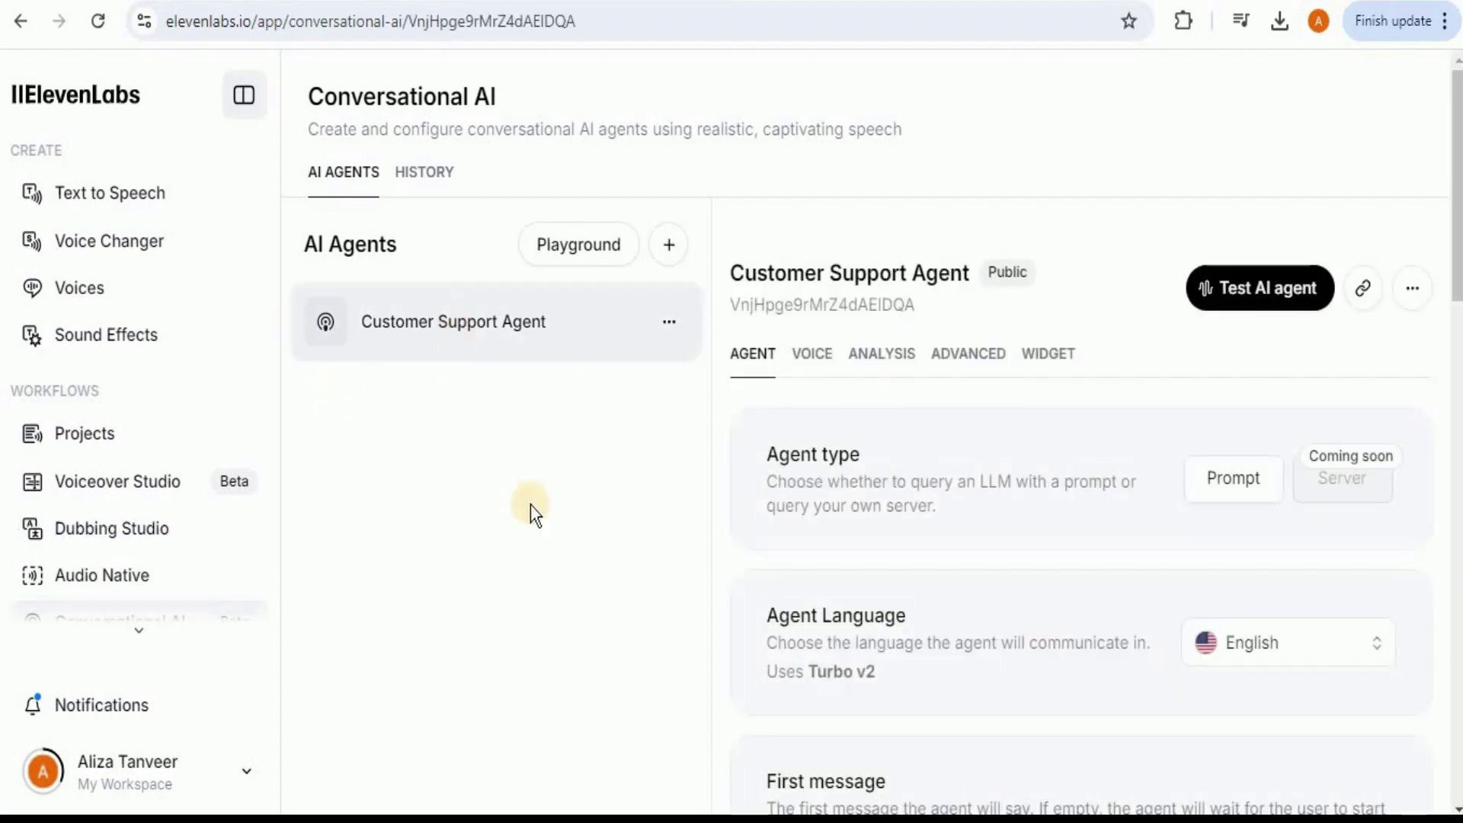
{"action": "left_click", "coordinate": [1053, 358]}
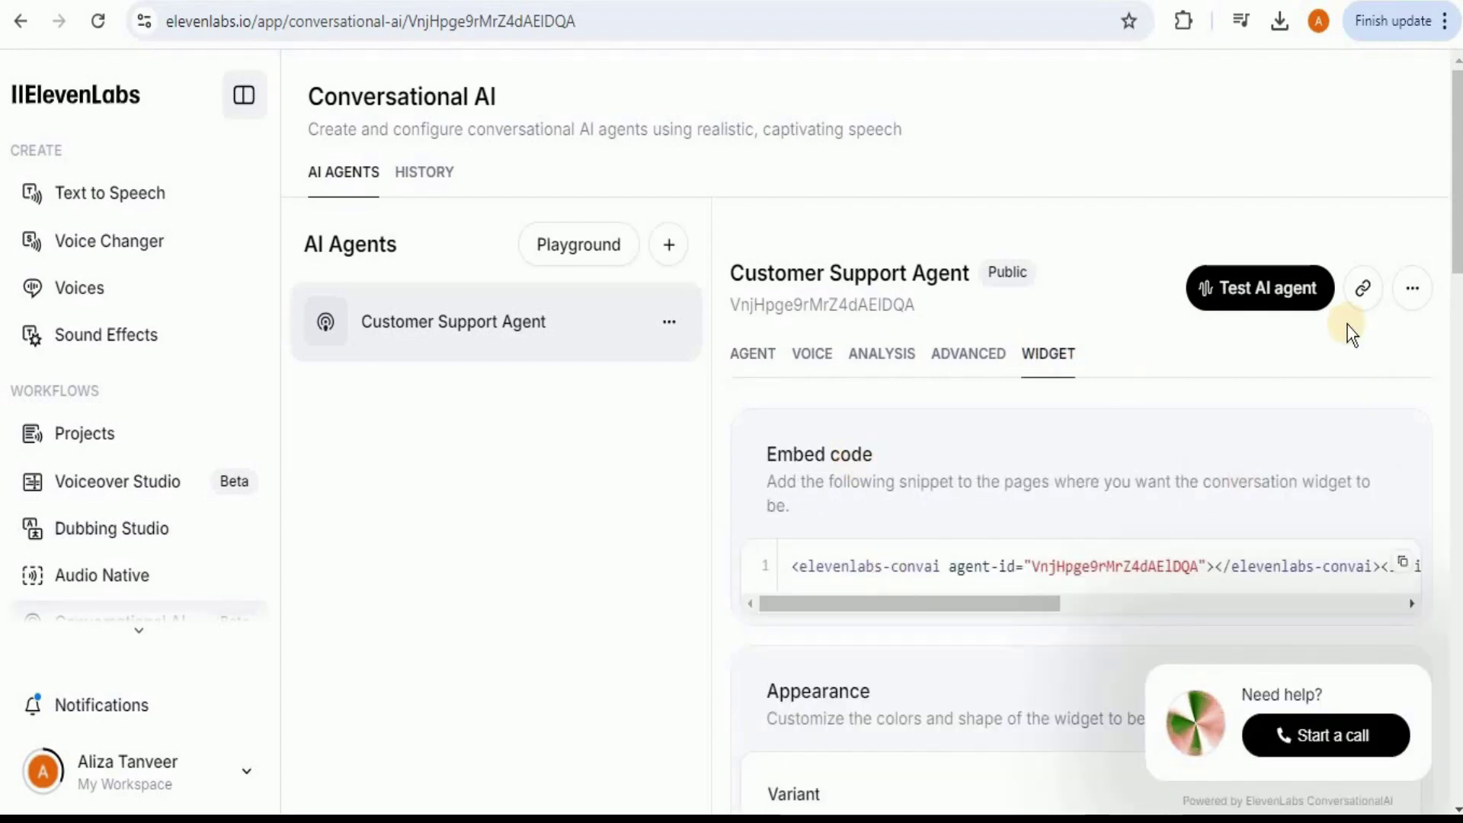
{"action": "scroll", "coordinate": [1455, 270], "scroll_direction": "down", "scroll_amount": 2}
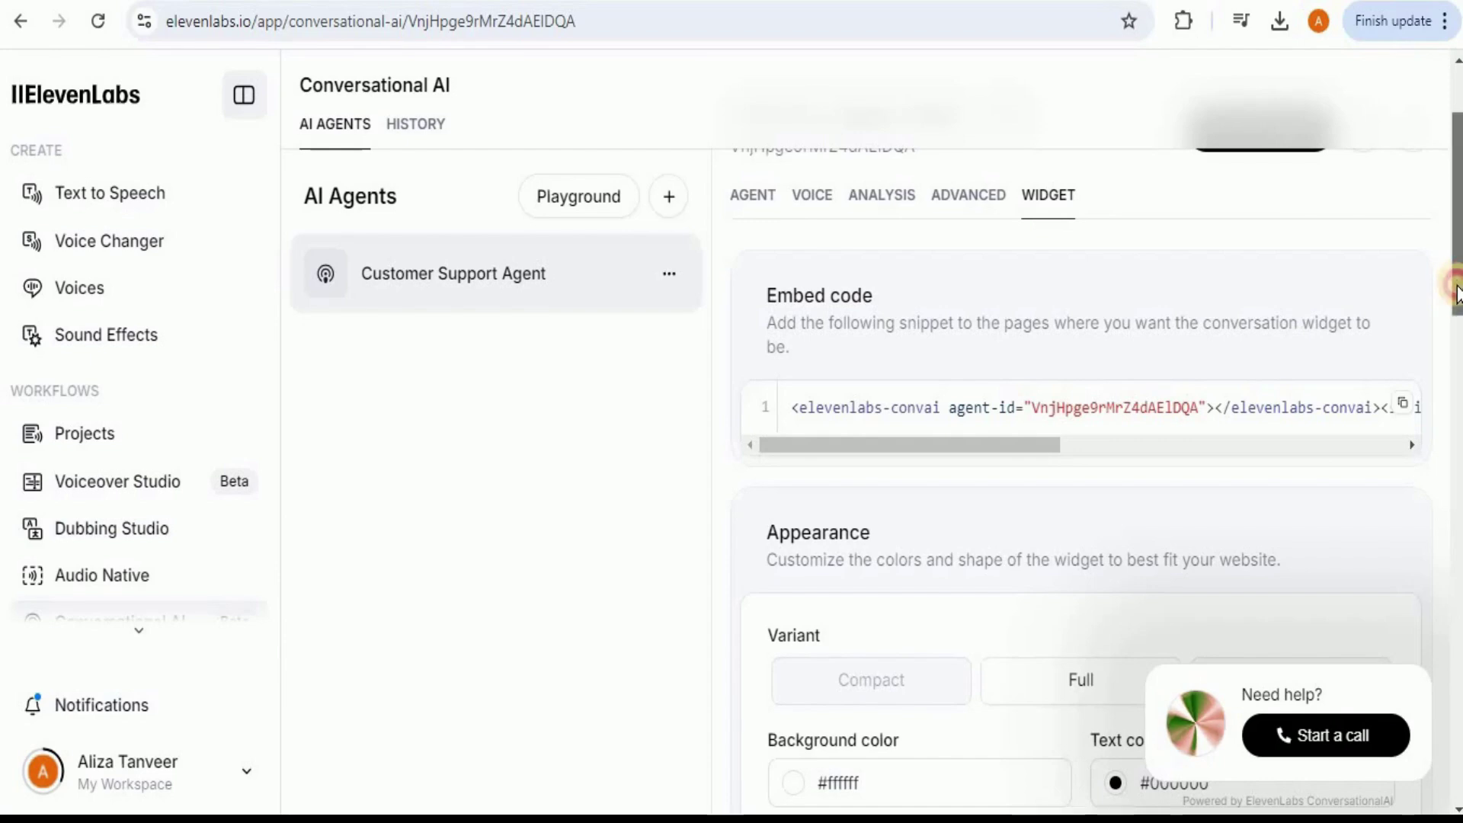
{"action": "scroll", "coordinate": [1454, 305], "scroll_direction": "down", "scroll_amount": 1}
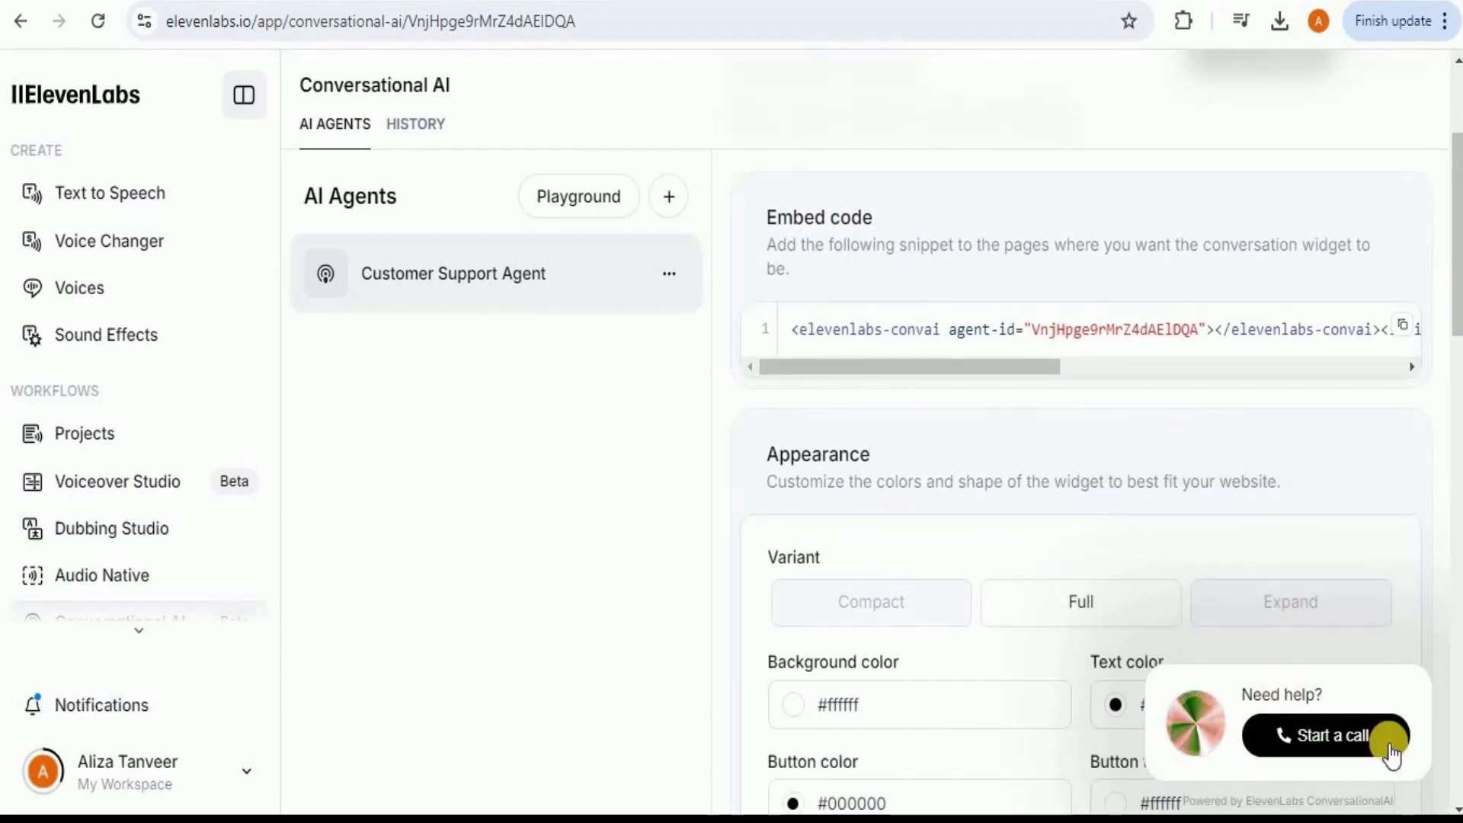
{"action": "scroll", "coordinate": [1457, 301], "scroll_direction": "down", "scroll_amount": 1}
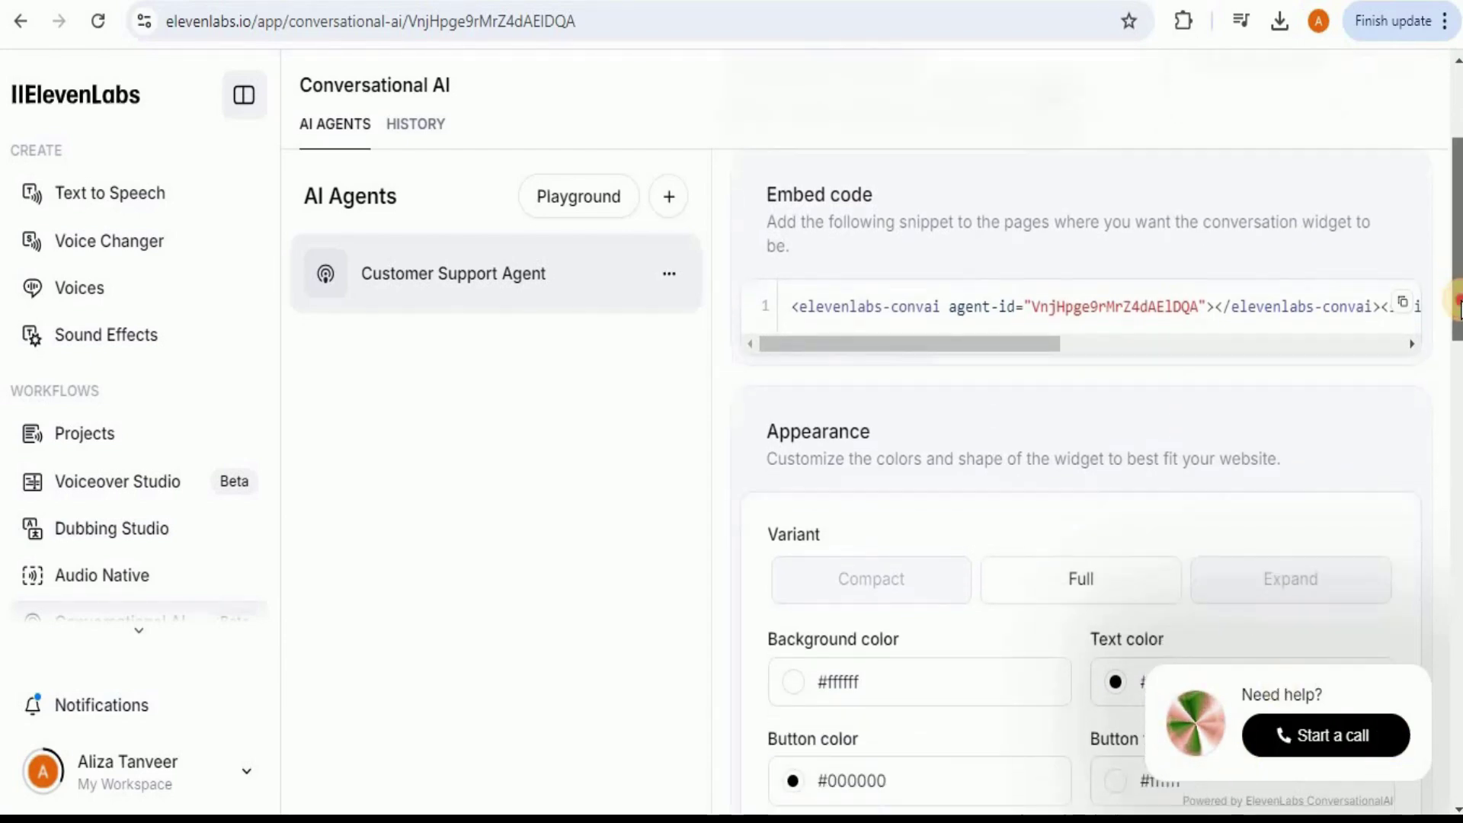
{"action": "left_click_drag", "start_coordinate": [1456, 301], "coordinate": [1457, 526]}
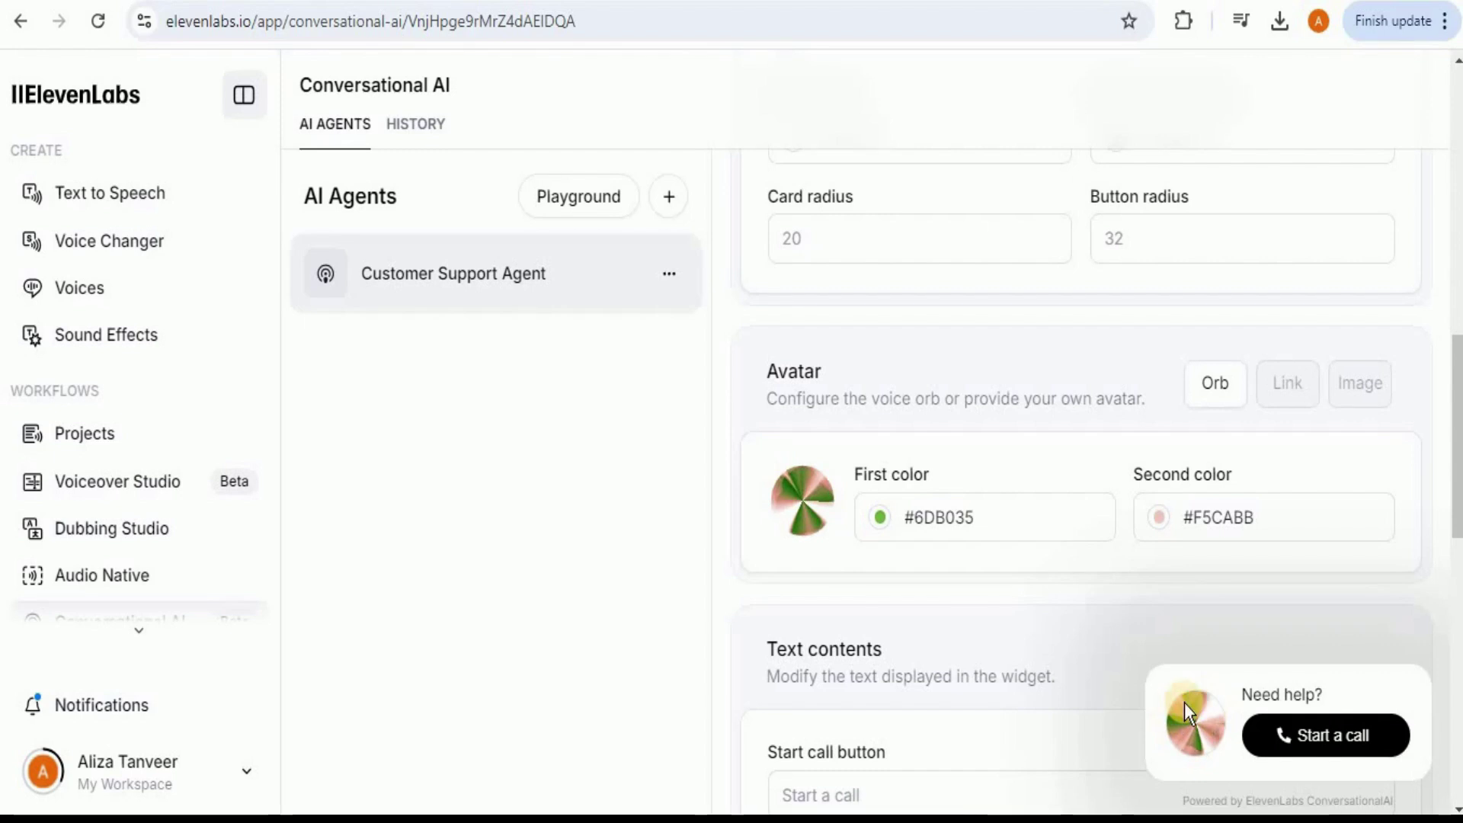
Replace the widget's orb avatar with an uploaded SkillCurb logo image and save.
{"action": "left_click", "coordinate": [1362, 387]}
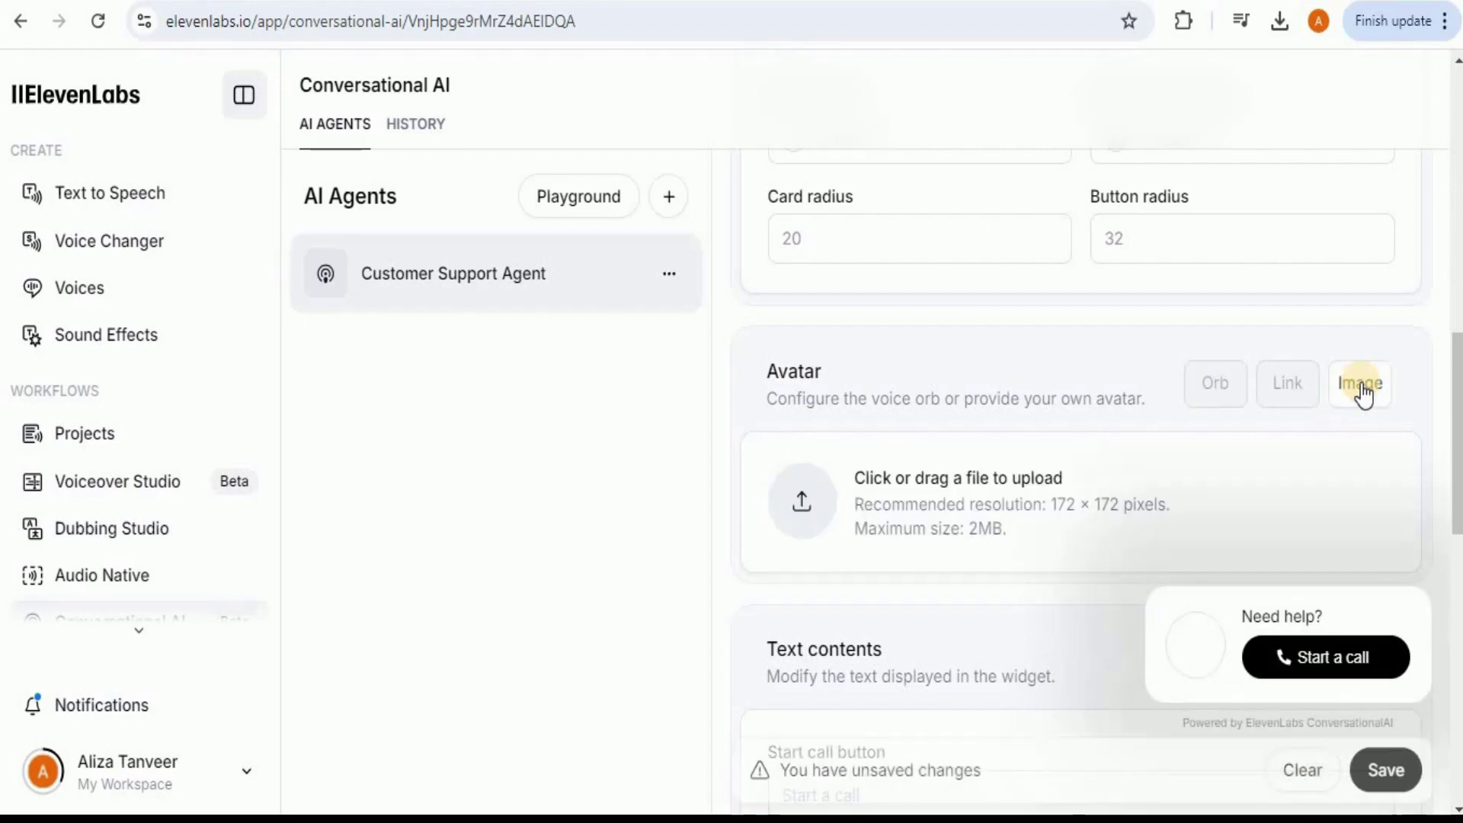
{"action": "left_click", "coordinate": [1044, 488]}
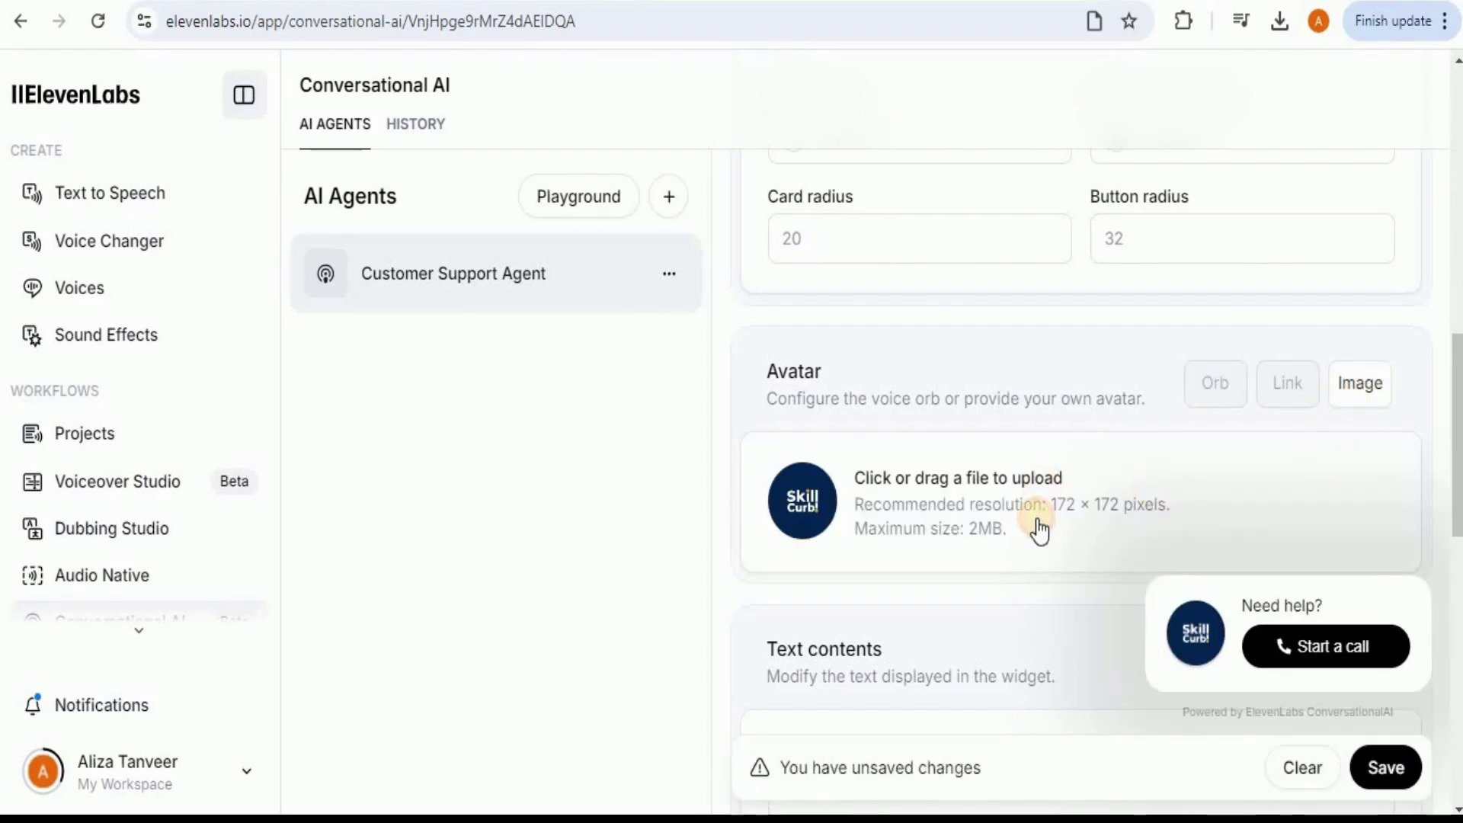
{"action": "left_click_drag", "start_coordinate": [1457, 388], "coordinate": [1457, 274]}
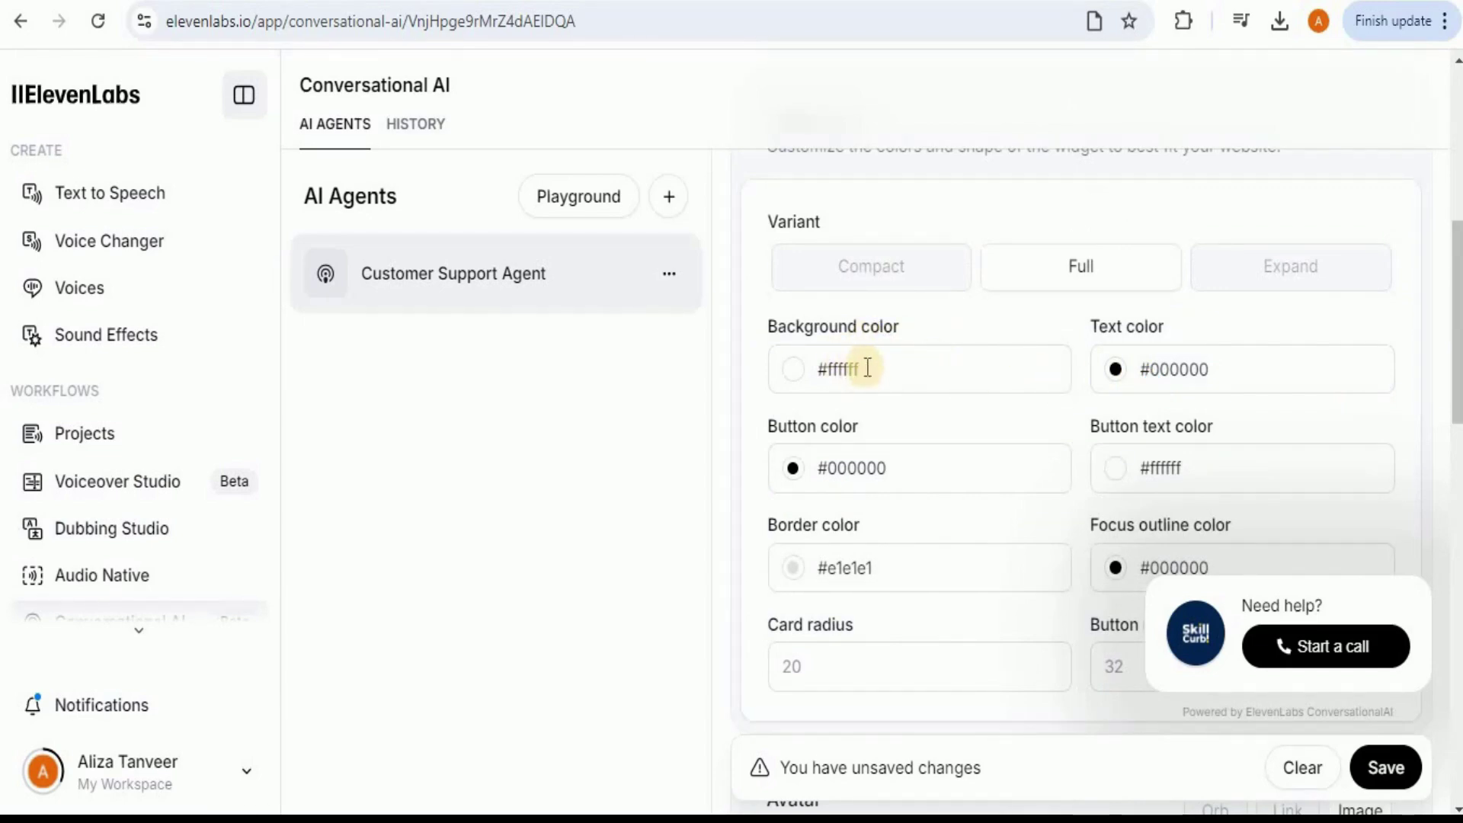
{"action": "left_click_drag", "start_coordinate": [1456, 312], "coordinate": [1455, 632]}
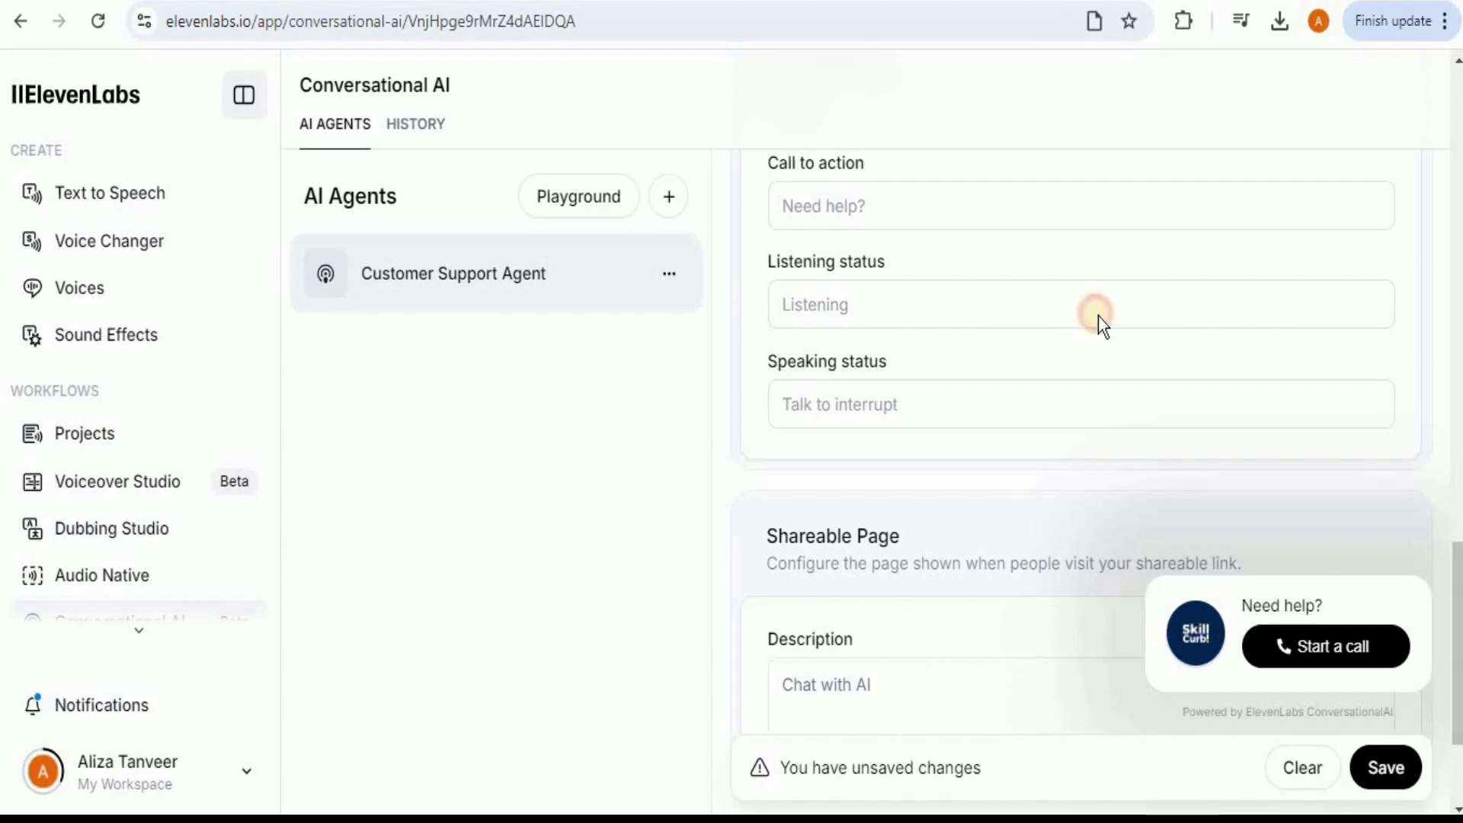
{"action": "left_click", "coordinate": [1384, 764]}
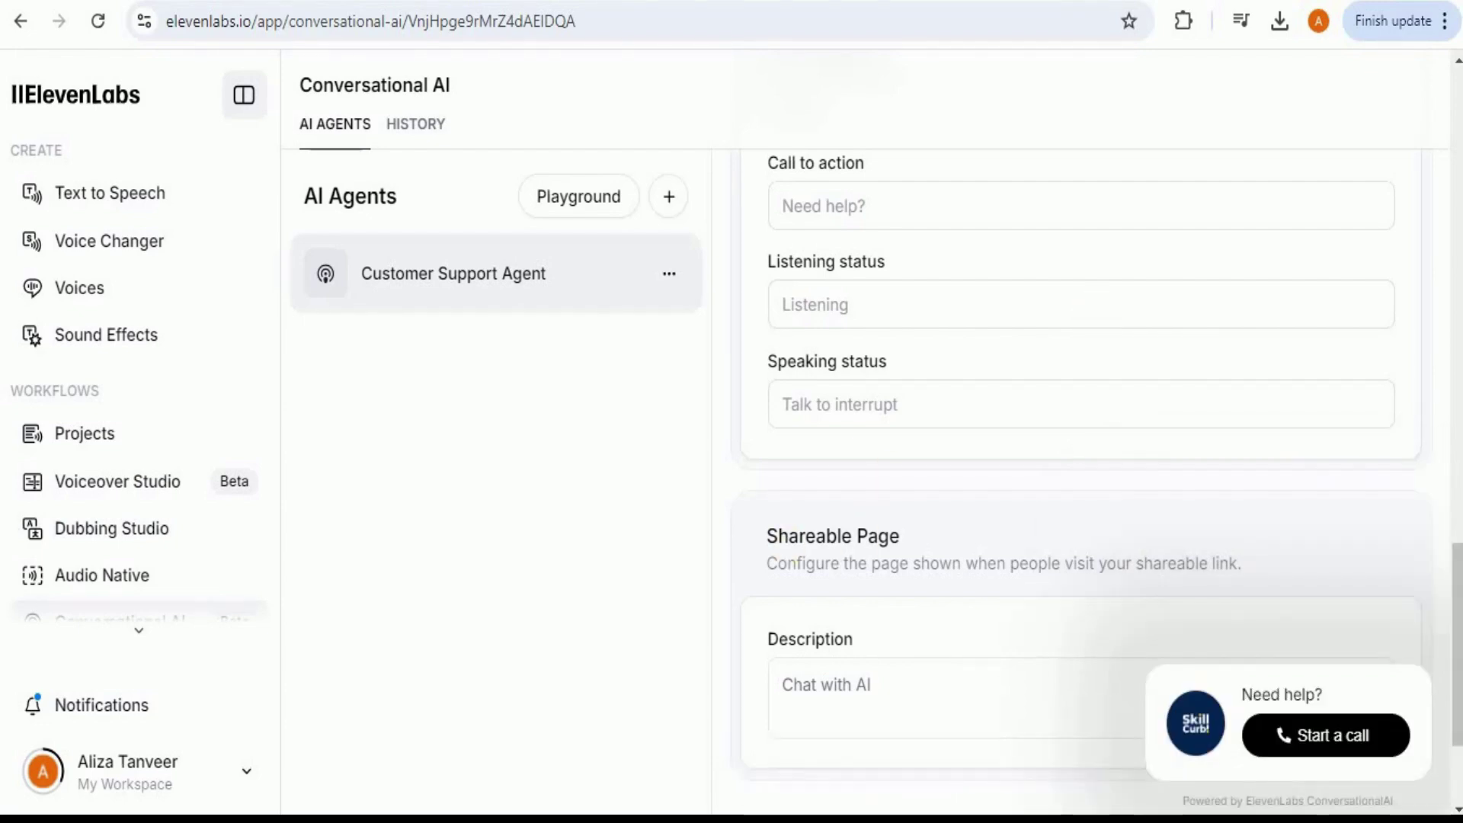
{"action": "left_click_drag", "start_coordinate": [1454, 294], "coordinate": [1454, 91]}
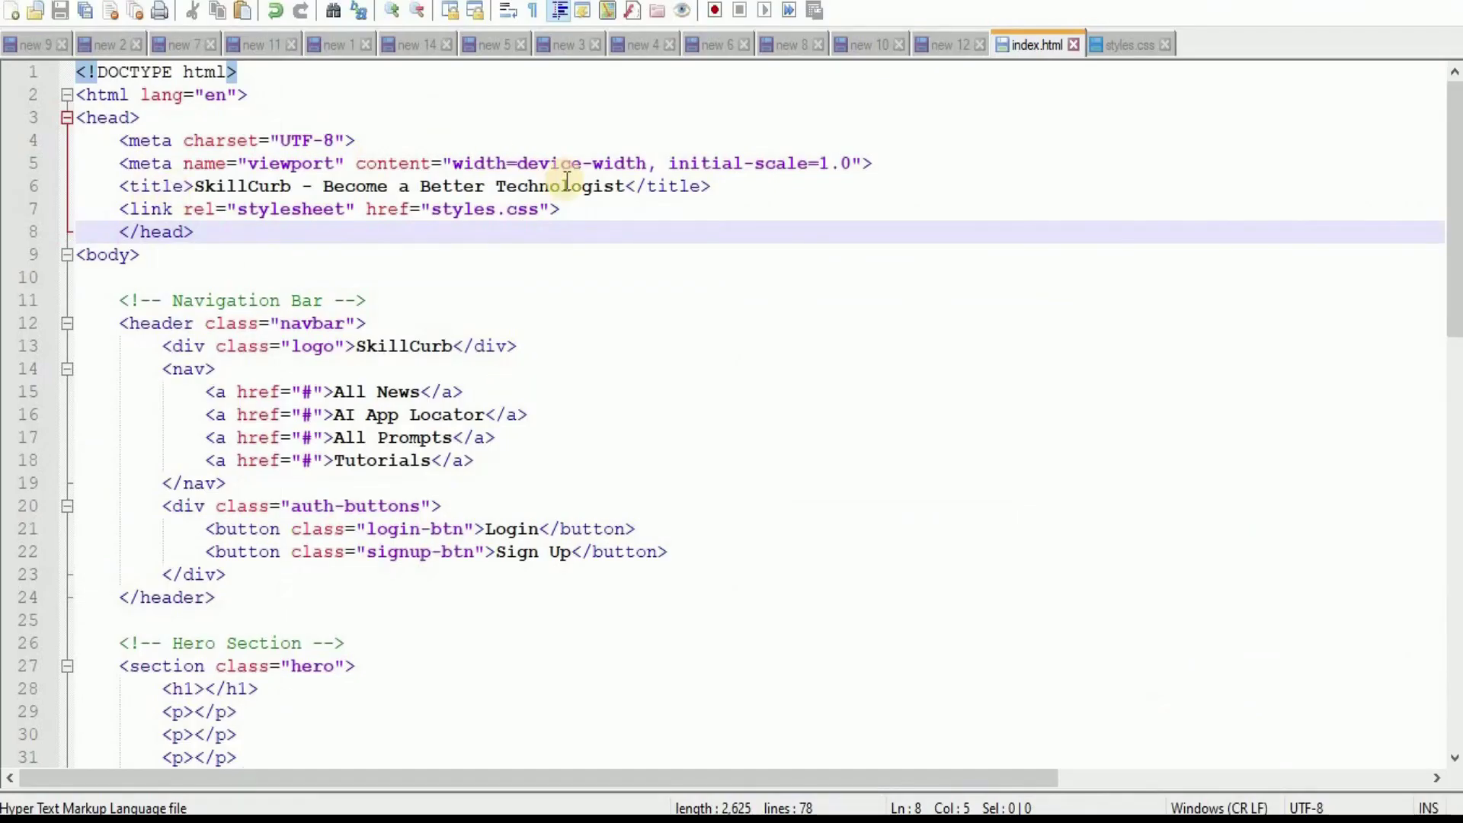
Paste the widget embed code into index.html on a new line after the stylesheet link.
{"action": "left_click", "coordinate": [564, 210]}
{"action": "key", "text": "Return"}
{"action": "key", "text": "ctrl+v"}
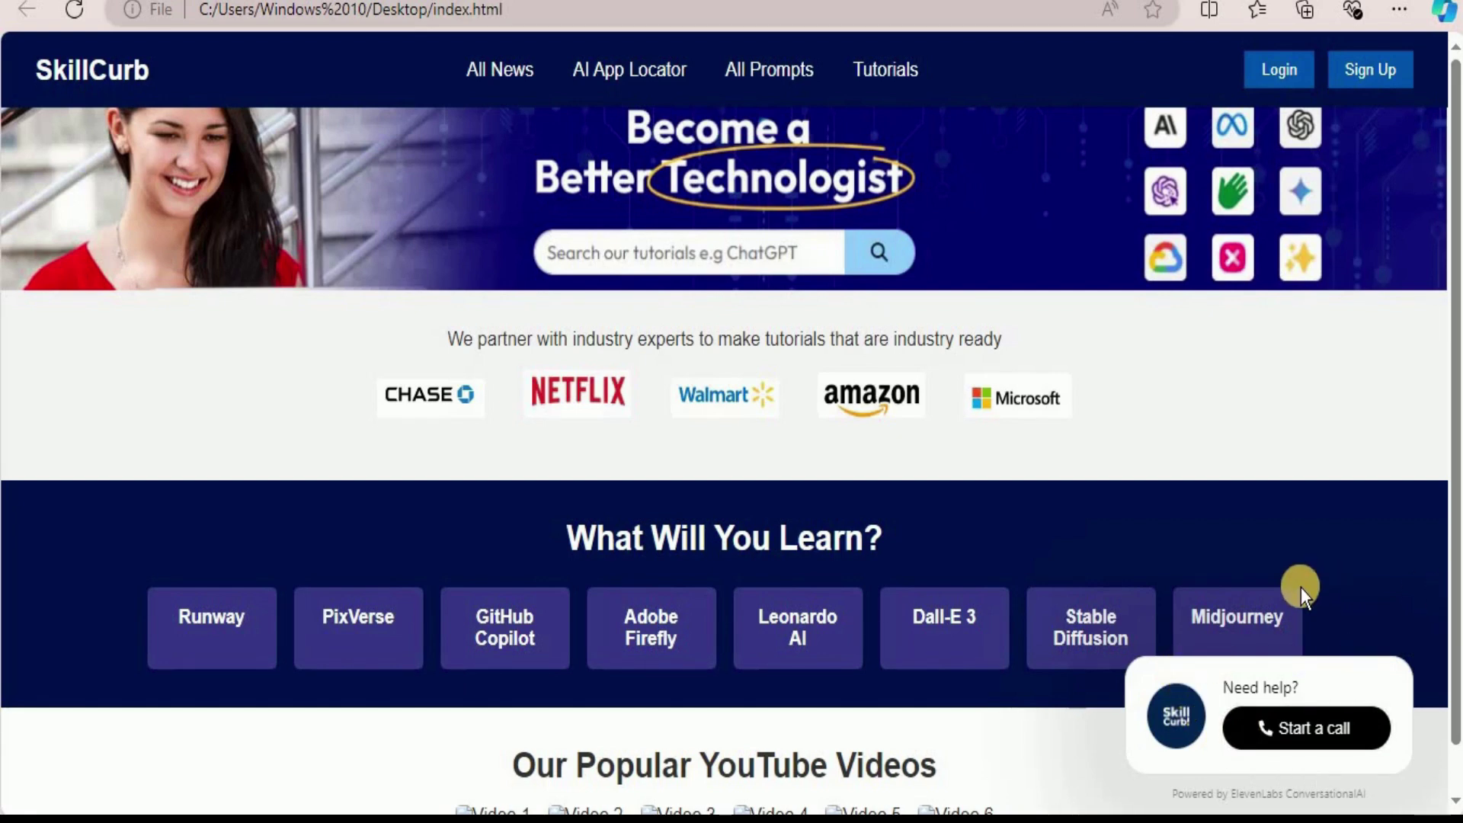
Start and end a test call from the widget on the local SkillCurb page.
{"action": "left_click", "coordinate": [1314, 743]}
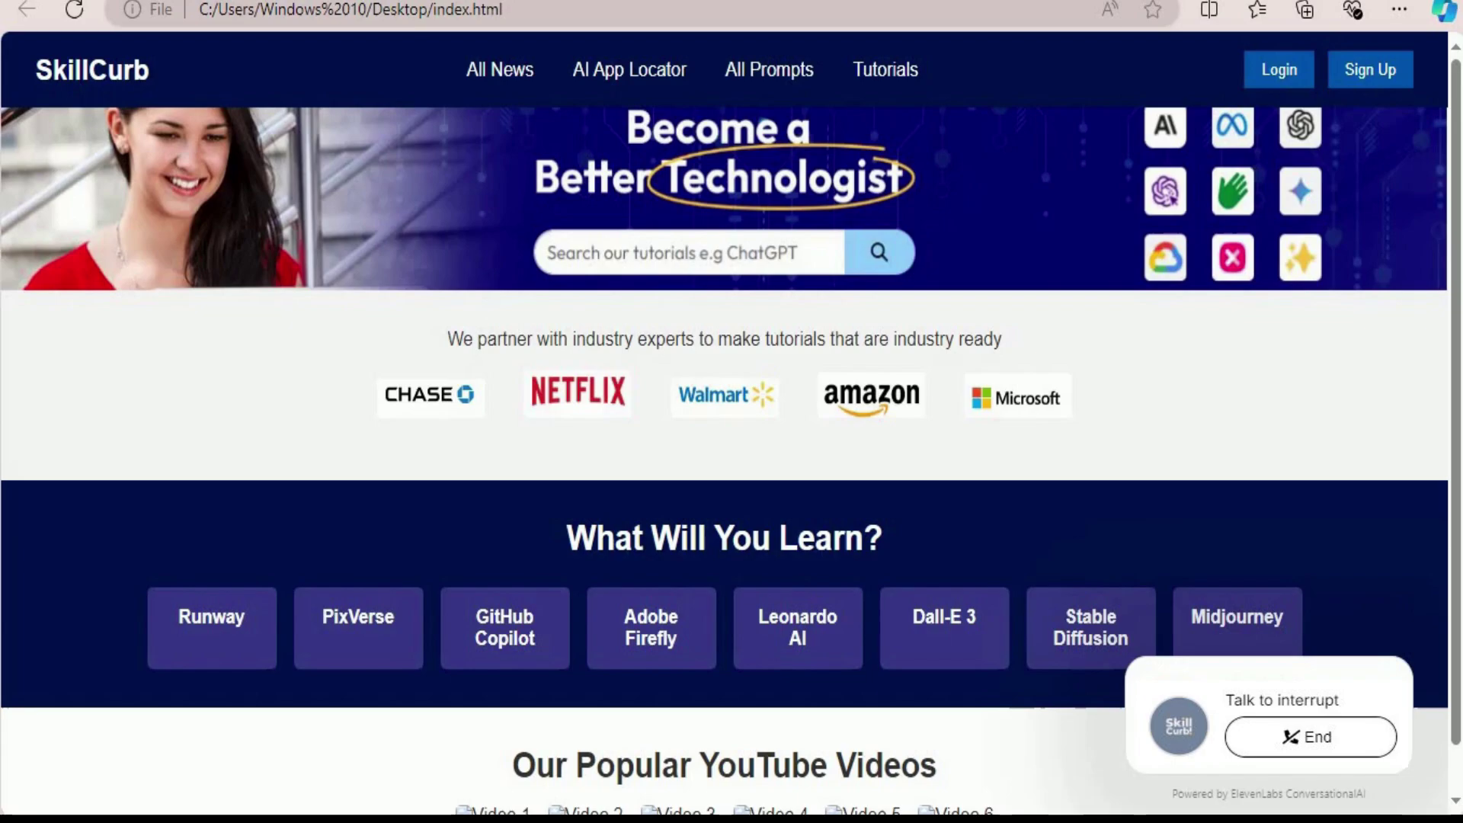
{"action": "left_click", "coordinate": [1304, 737]}
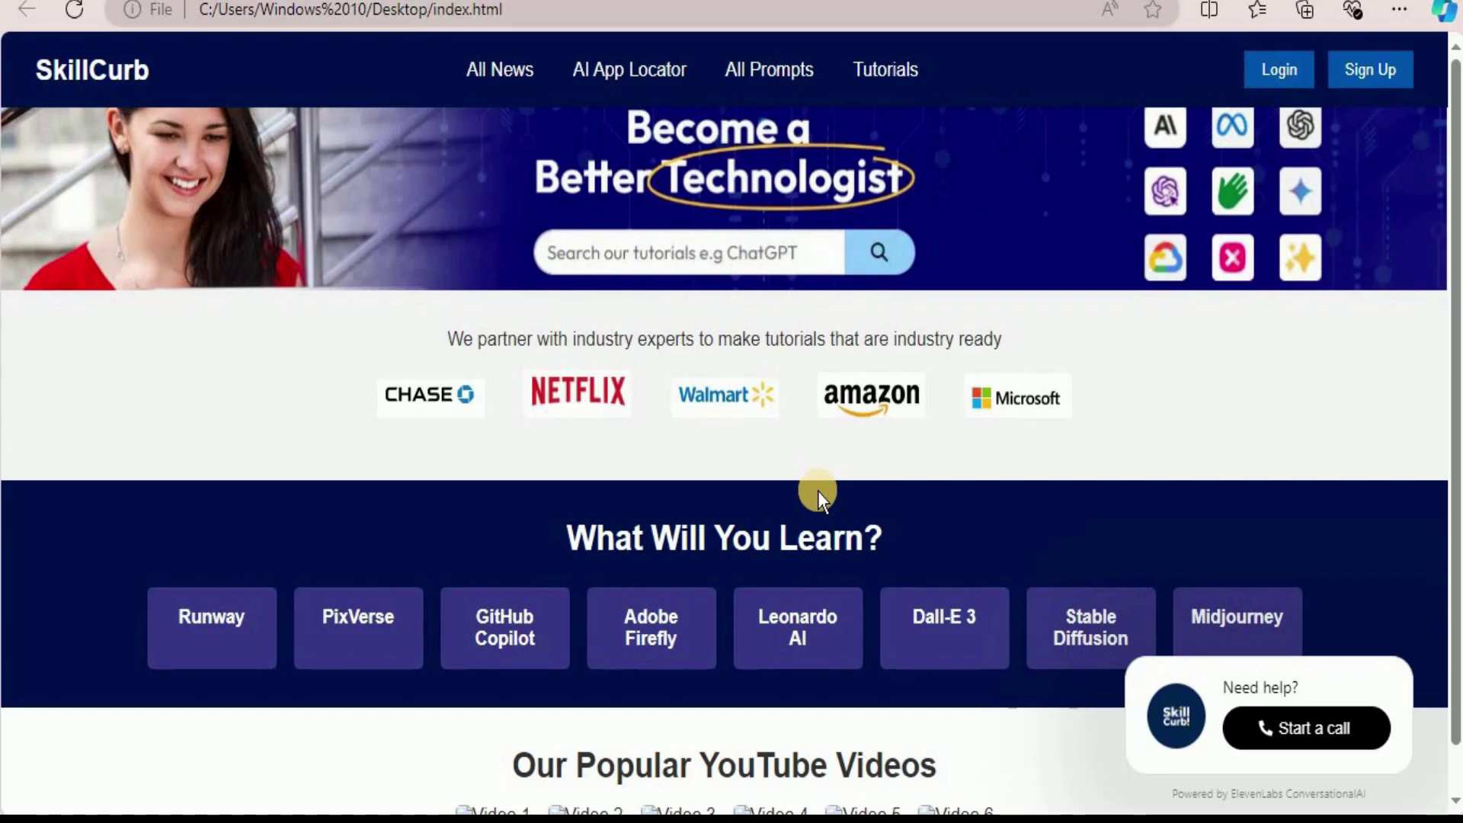
{"action": "key", "text": "alt+Tab"}
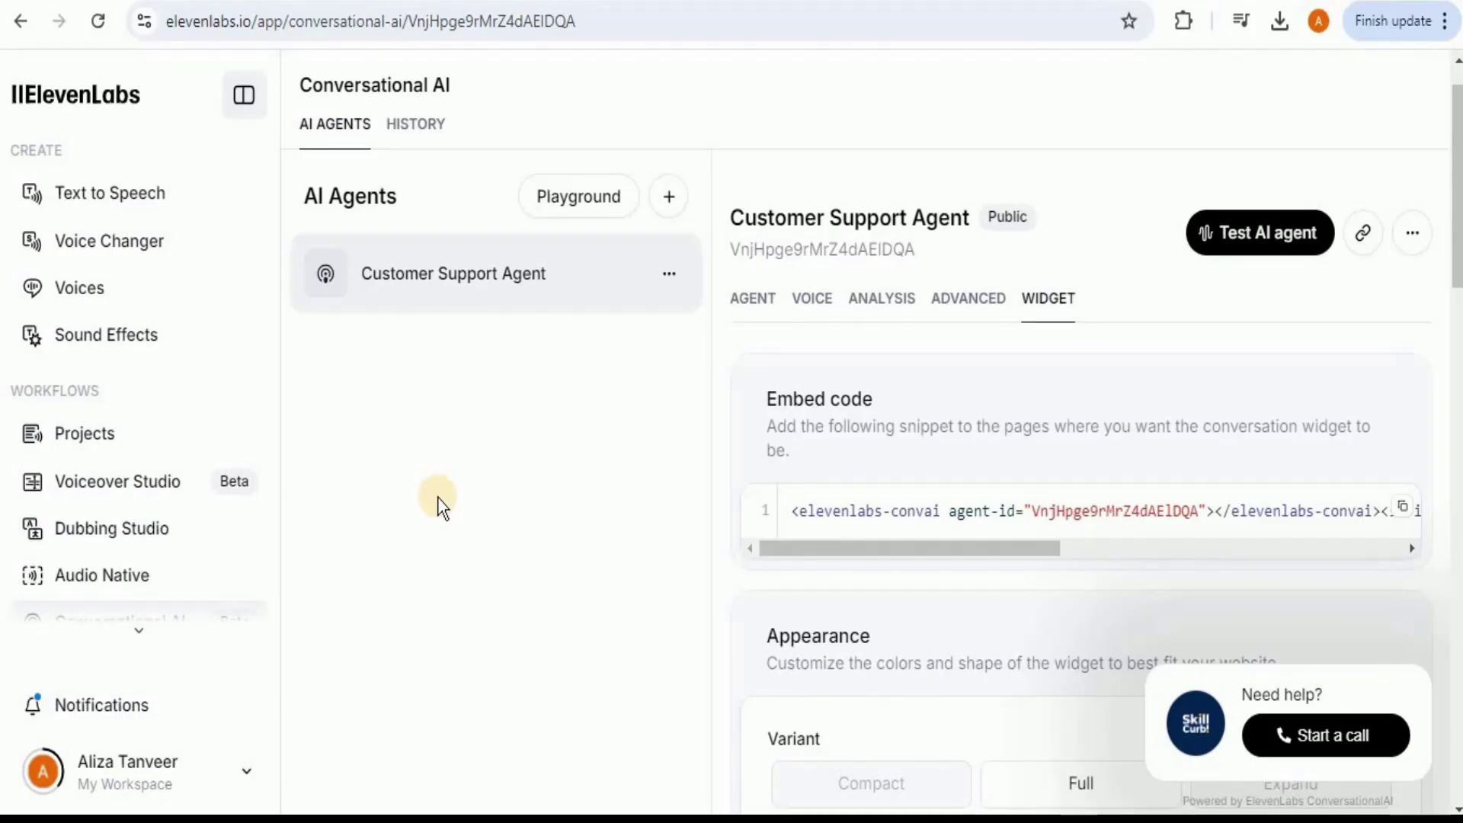